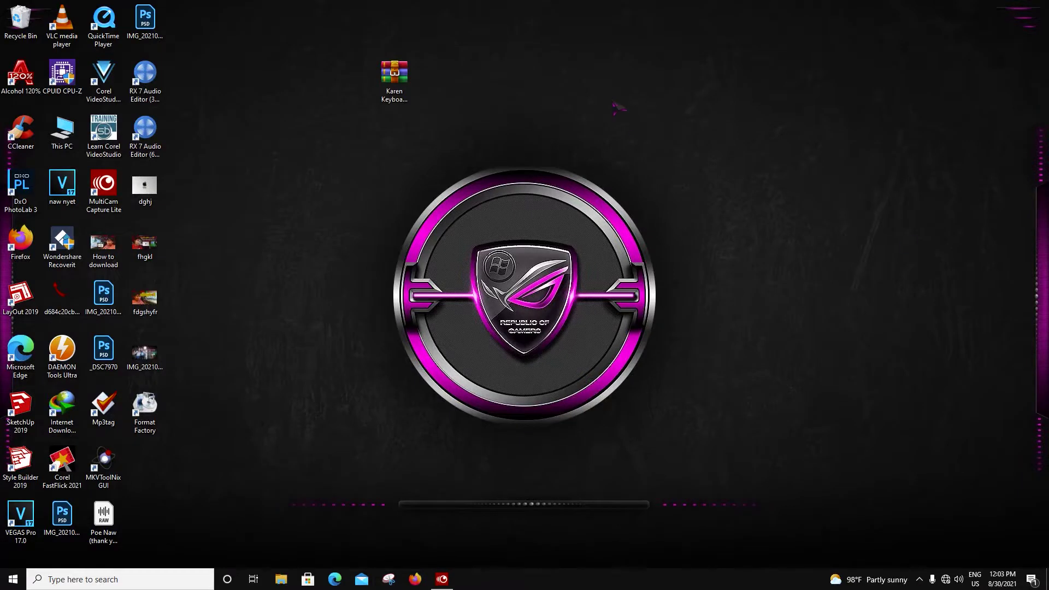
# Step: Move the Karen Keyboard Layout archive to an open area just above the wallpaper's emblem on the desktop
pyautogui.moveTo(395, 101); pyautogui.dragTo(604, 143)
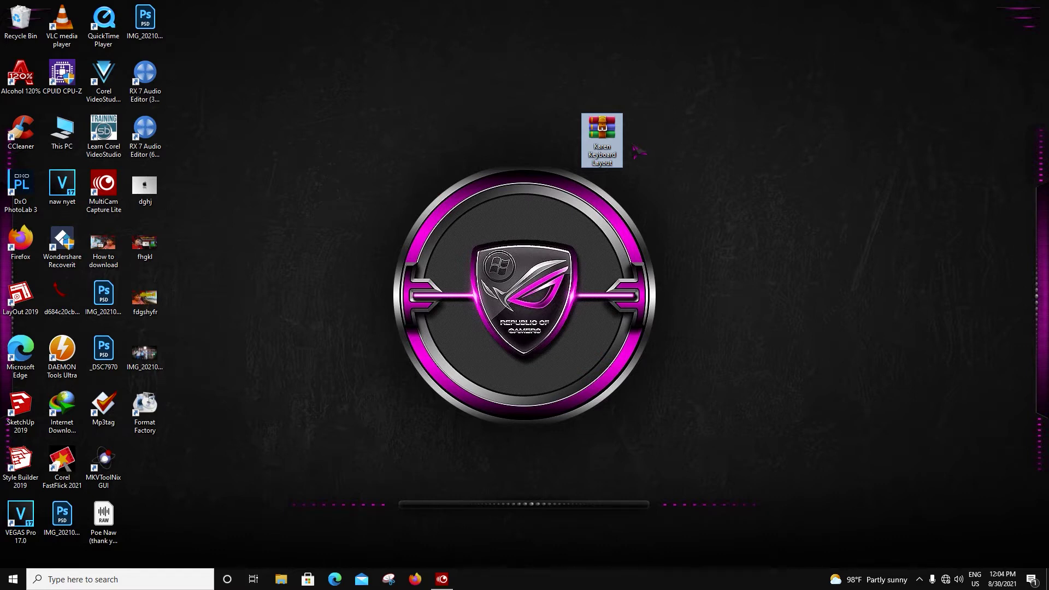
pyautogui.moveTo(614, 141)
pyautogui.mouseDown()
pyautogui.moveTo(616, 132)
pyautogui.moveTo(604, 140)
pyautogui.mouseUp()
pyautogui.moveTo(607, 139)
pyautogui.mouseDown()
pyautogui.moveTo(582, 109)
pyautogui.moveTo(607, 131)
pyautogui.mouseUp()
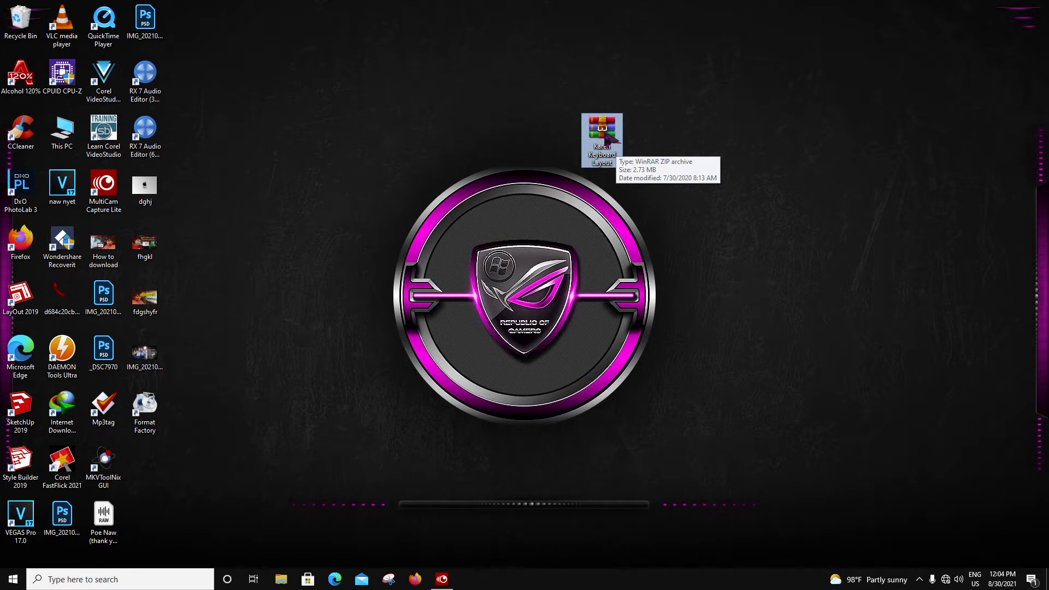
pyautogui.rightClick(610, 140)
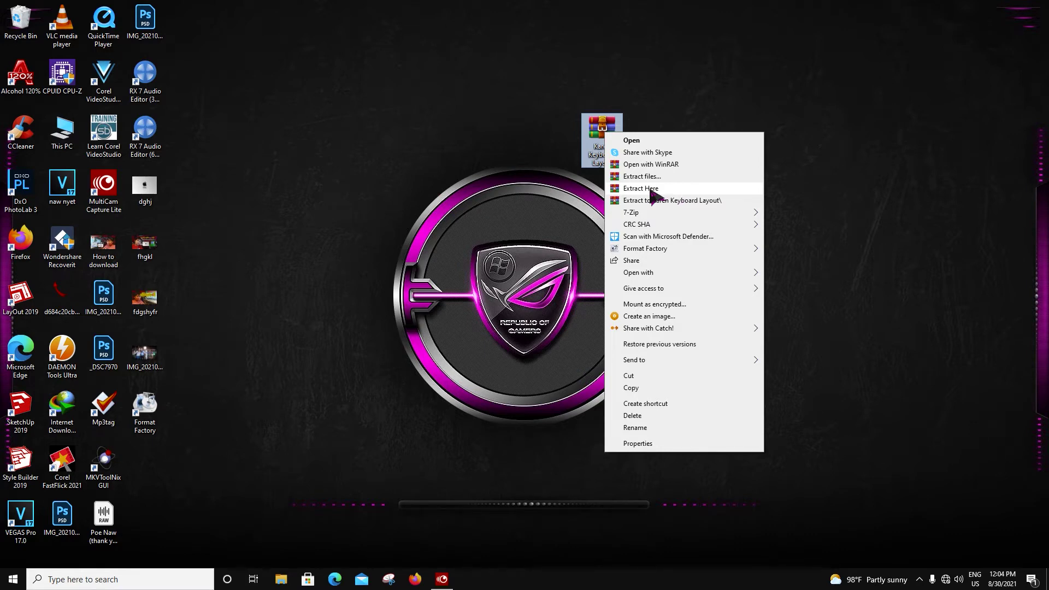
pyautogui.click(784, 223)
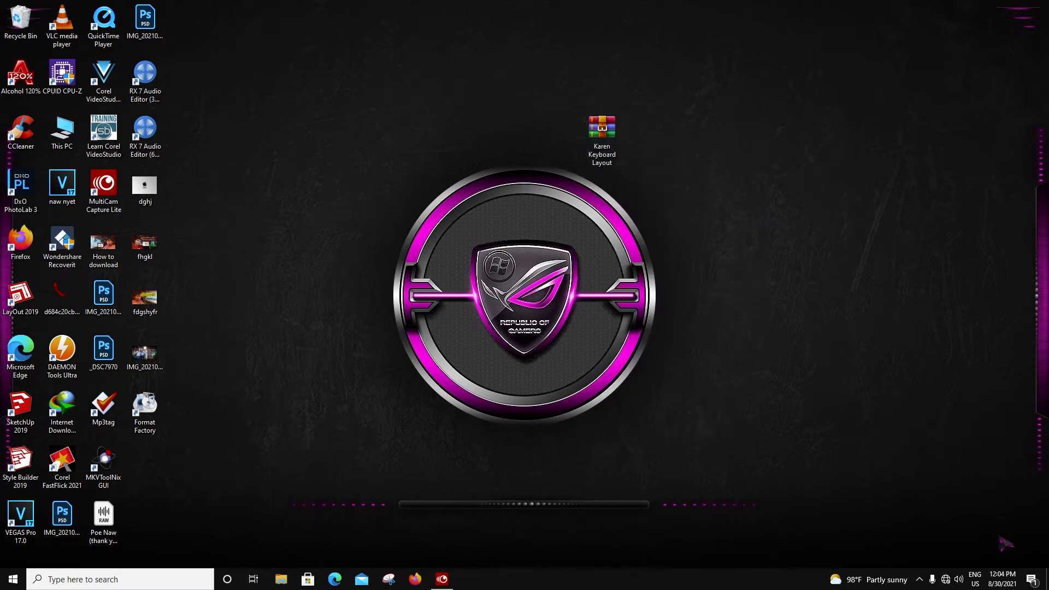
# Step: Review the Virus & threat protection settings in Windows Security, from Real-time protection down to Tamper Protection, and close it
pyautogui.click(920, 580)
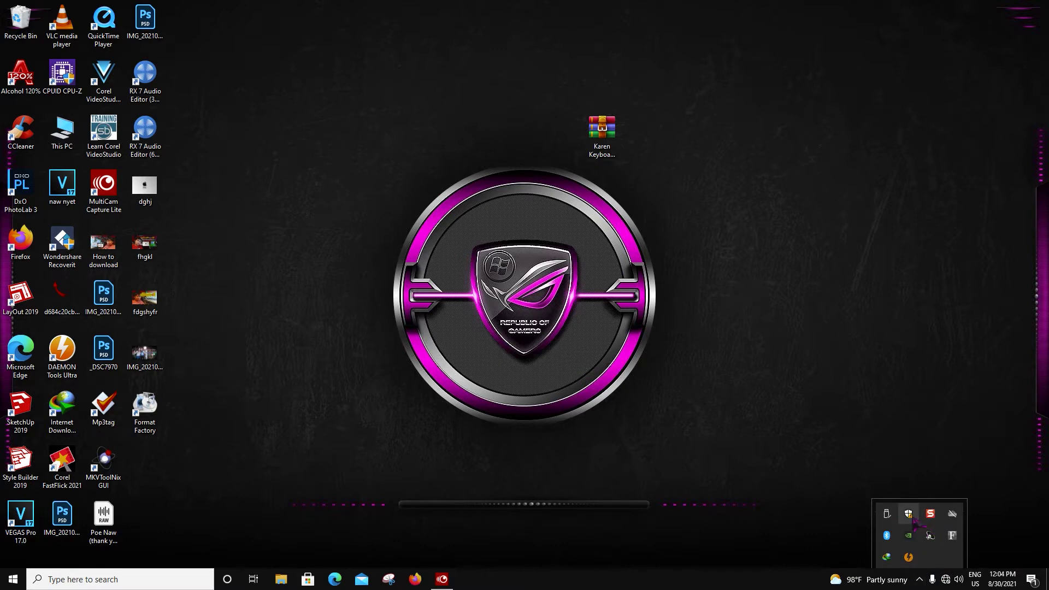
pyautogui.click(909, 514)
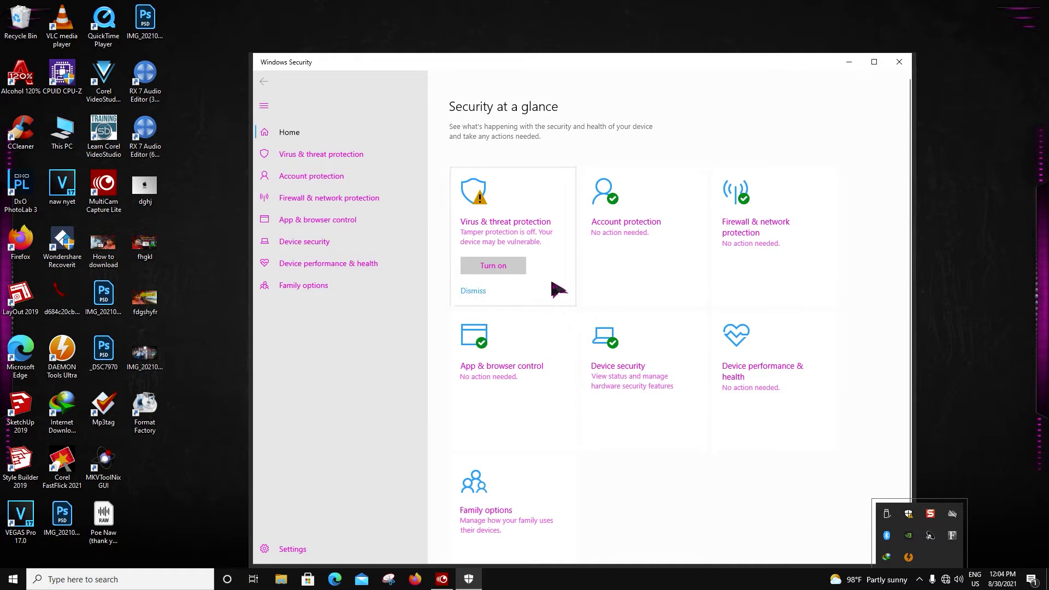
pyautogui.click(340, 158)
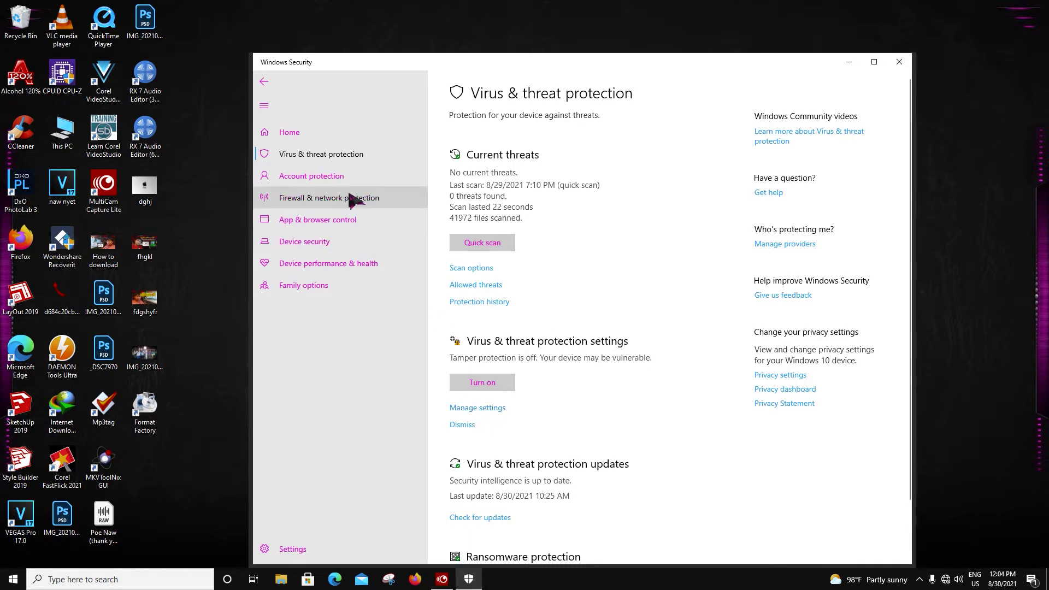
pyautogui.click(481, 409)
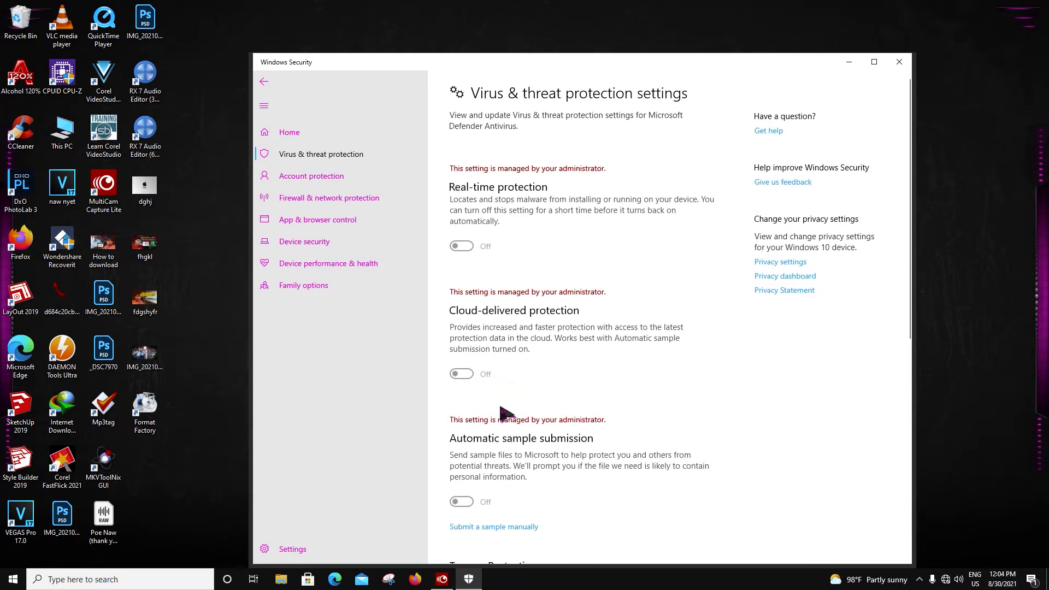
pyautogui.scroll(-4, 461, 533)
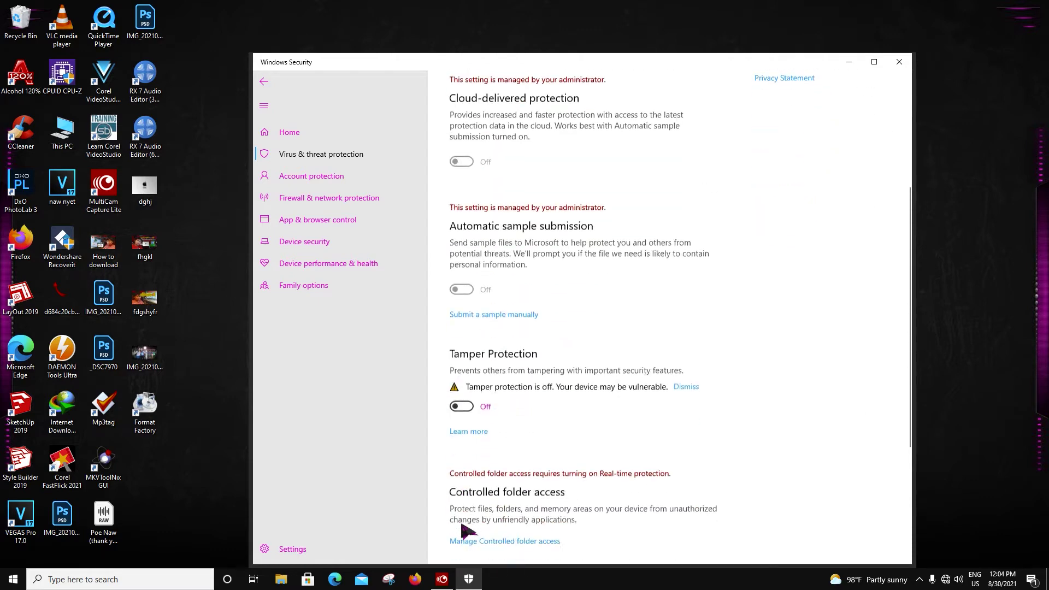
pyautogui.scroll(5, 460, 426)
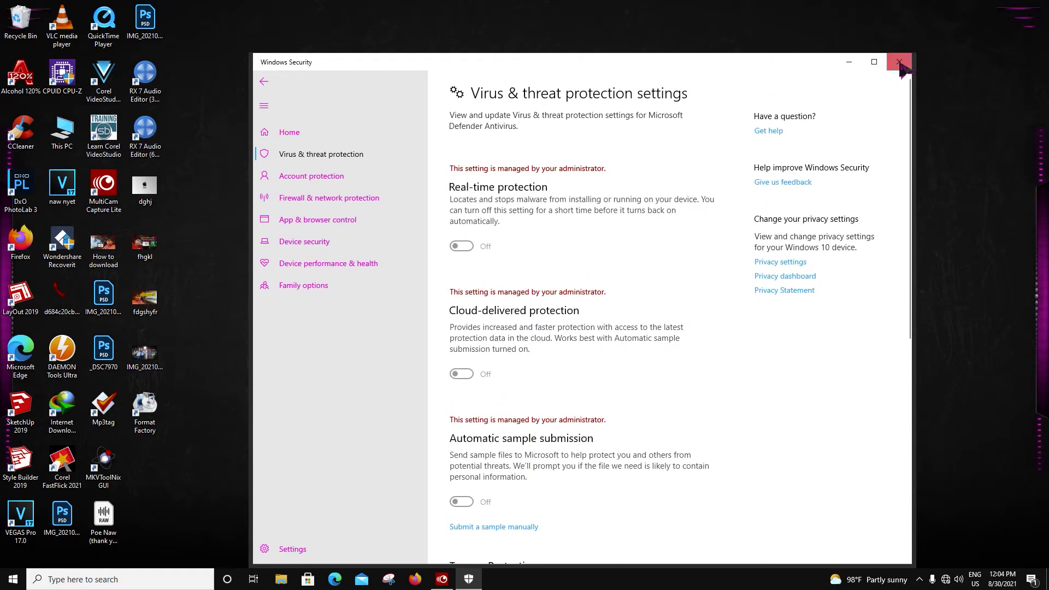
pyautogui.click(899, 62)
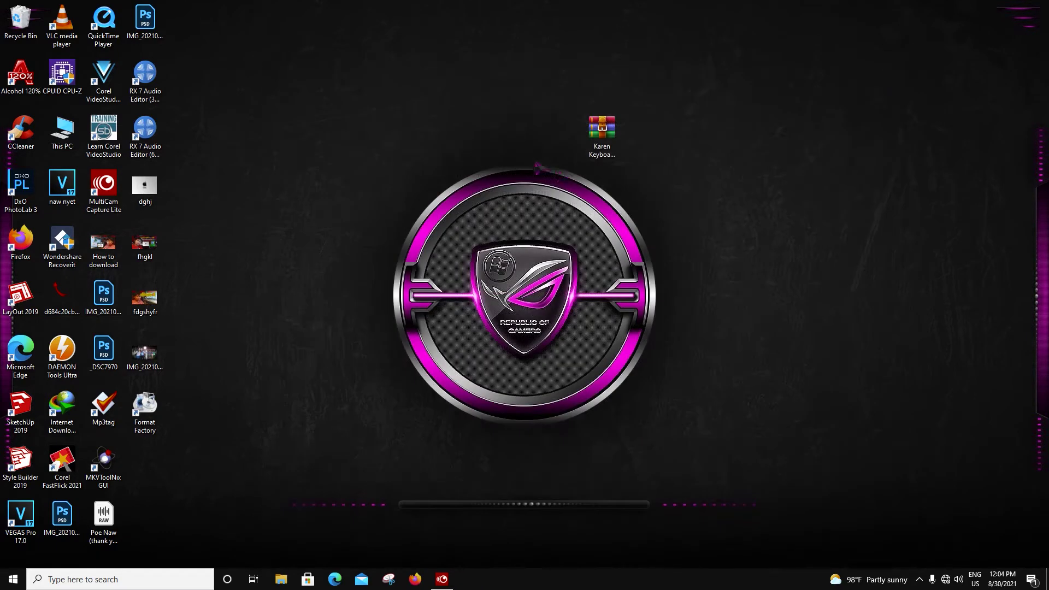
# Step: Extract the Karen Keyboard Layout archive onto the desktop and place the extracted installer beside the archive
pyautogui.rightClick(609, 138)
pyautogui.click(658, 197)
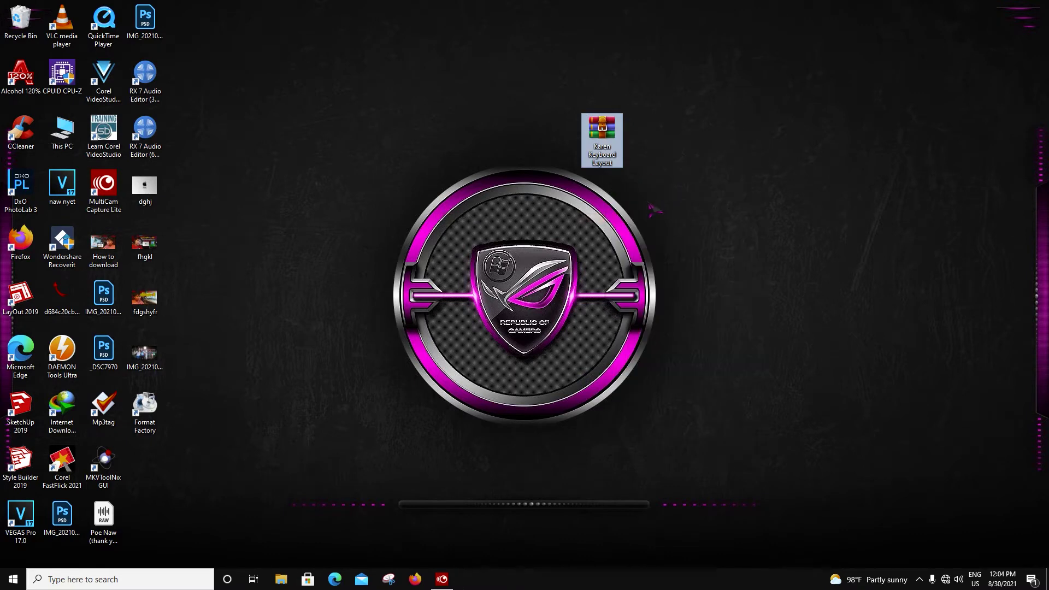
pyautogui.moveTo(144, 469); pyautogui.dragTo(513, 150)
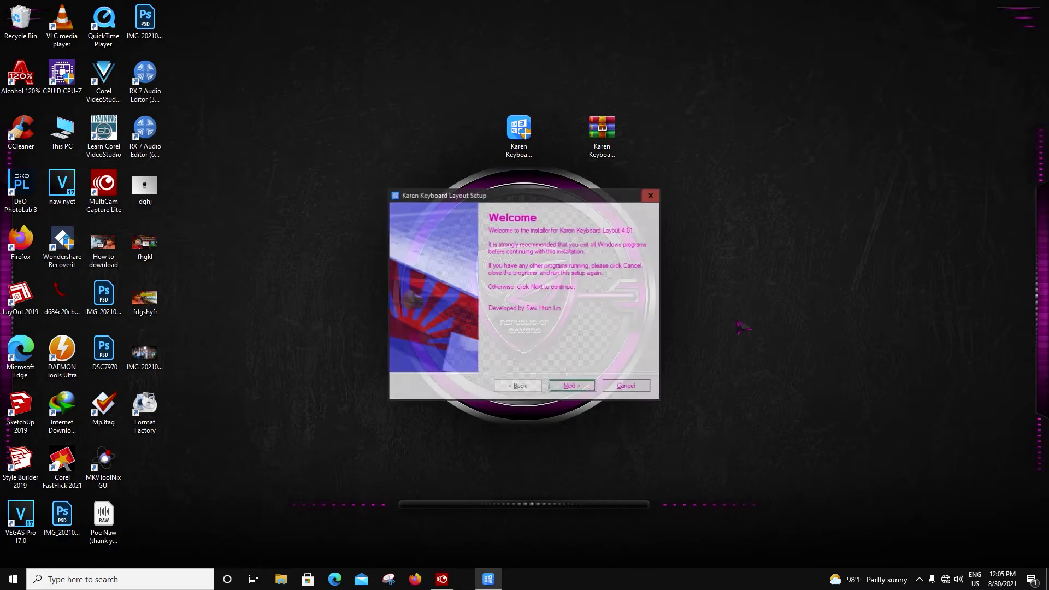
pyautogui.click(570, 386)
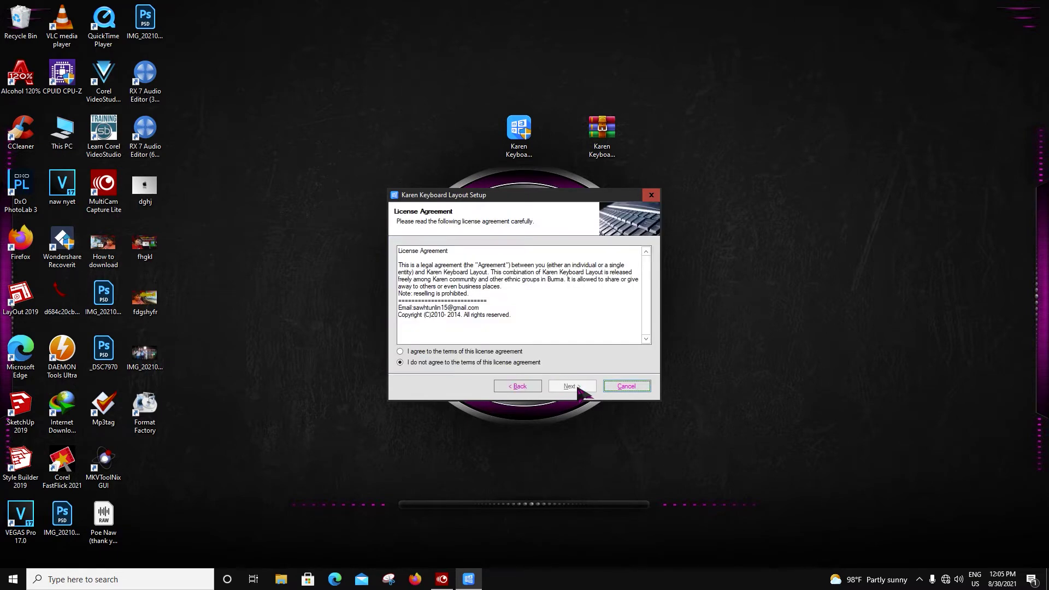
pyautogui.click(400, 351)
pyautogui.click(572, 388)
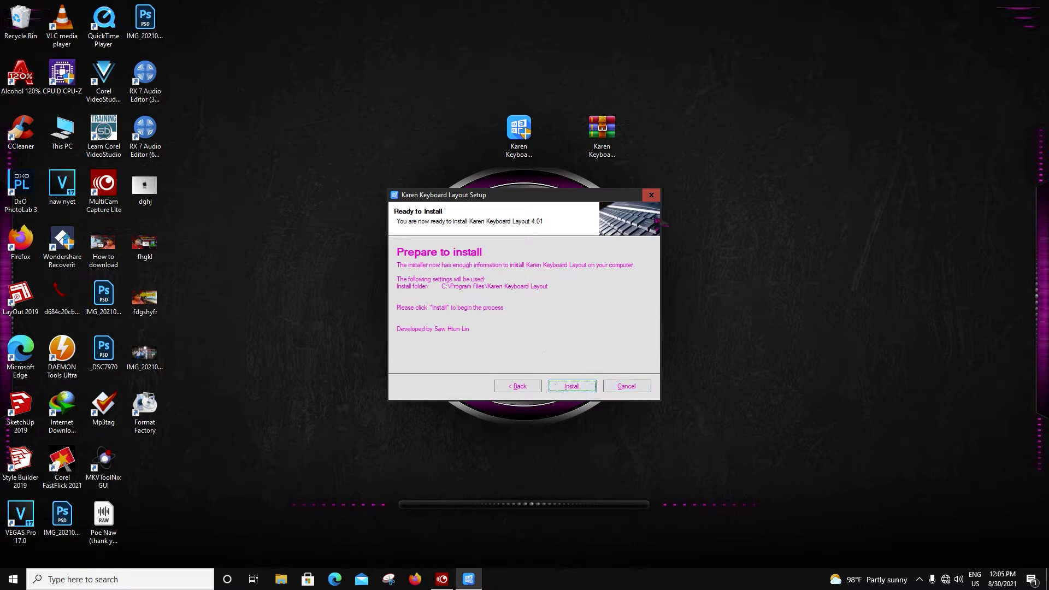
pyautogui.click(626, 386)
pyautogui.click(564, 324)
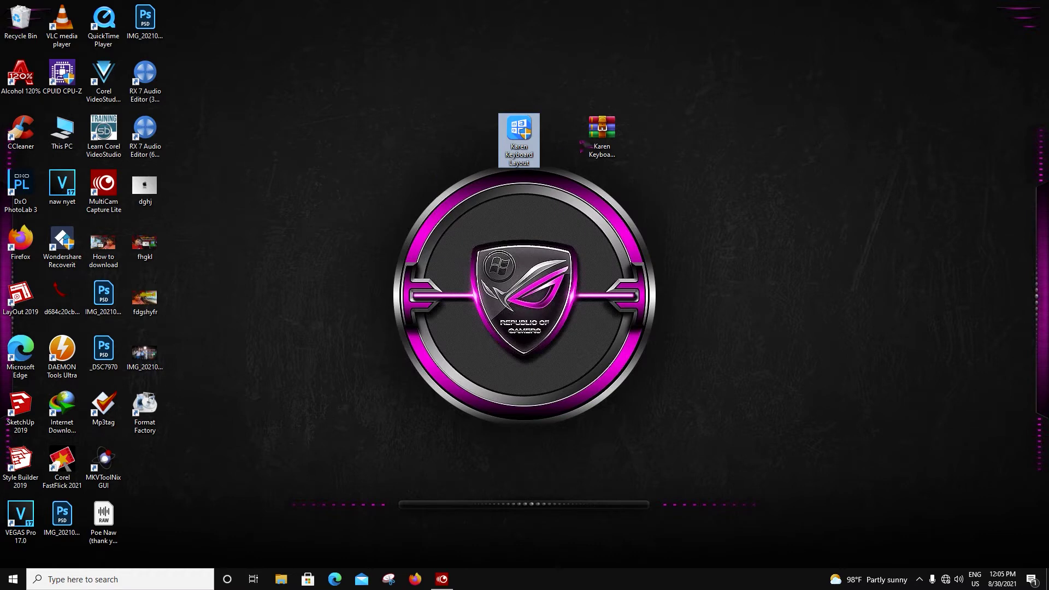
pyautogui.click(646, 133)
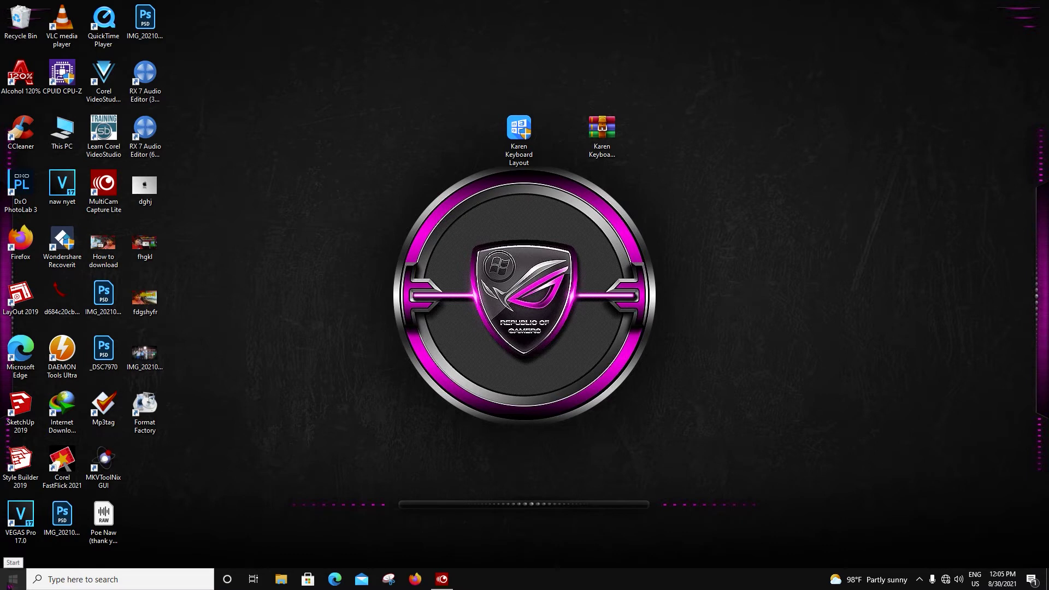
# Step: Open the Language page of the Time & Language settings in Windows Settings
pyautogui.rightClick(12, 578)
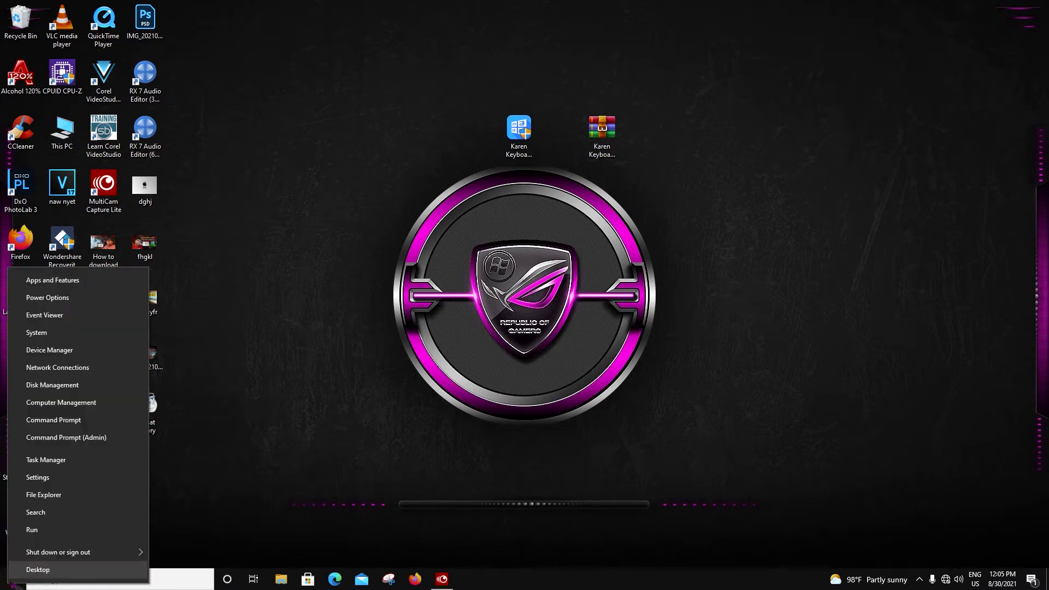
pyautogui.click(12, 580)
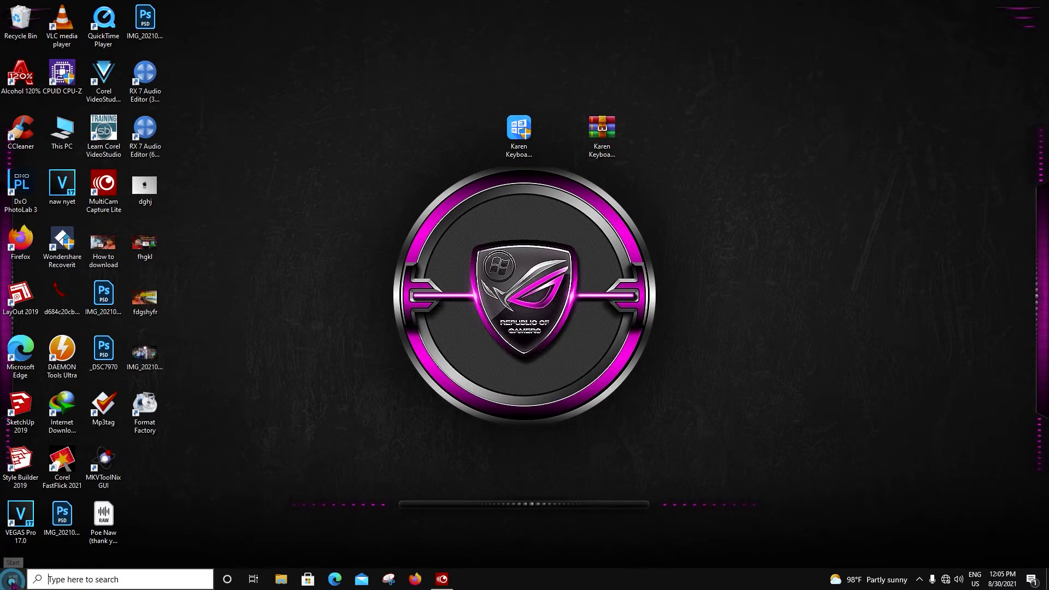
pyautogui.click(13, 579)
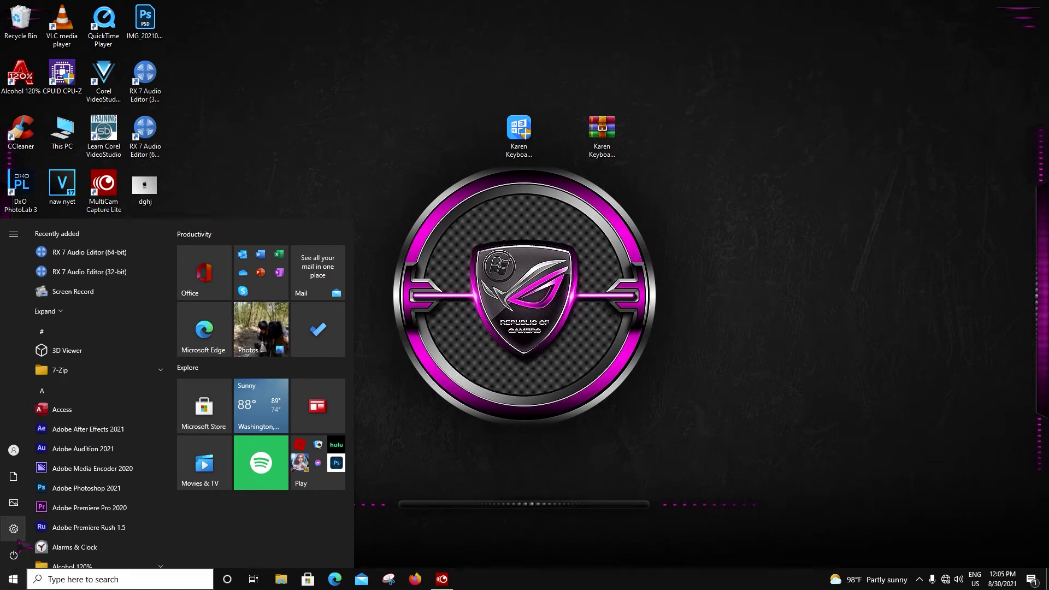
pyautogui.moveTo(14, 539)
pyautogui.click(38, 530)
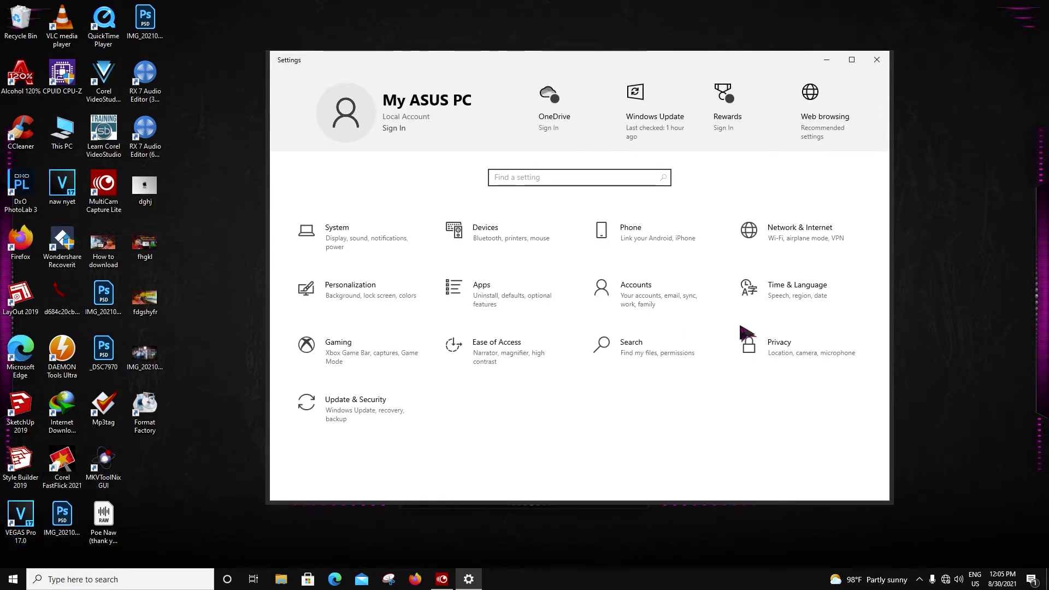
pyautogui.click(801, 297)
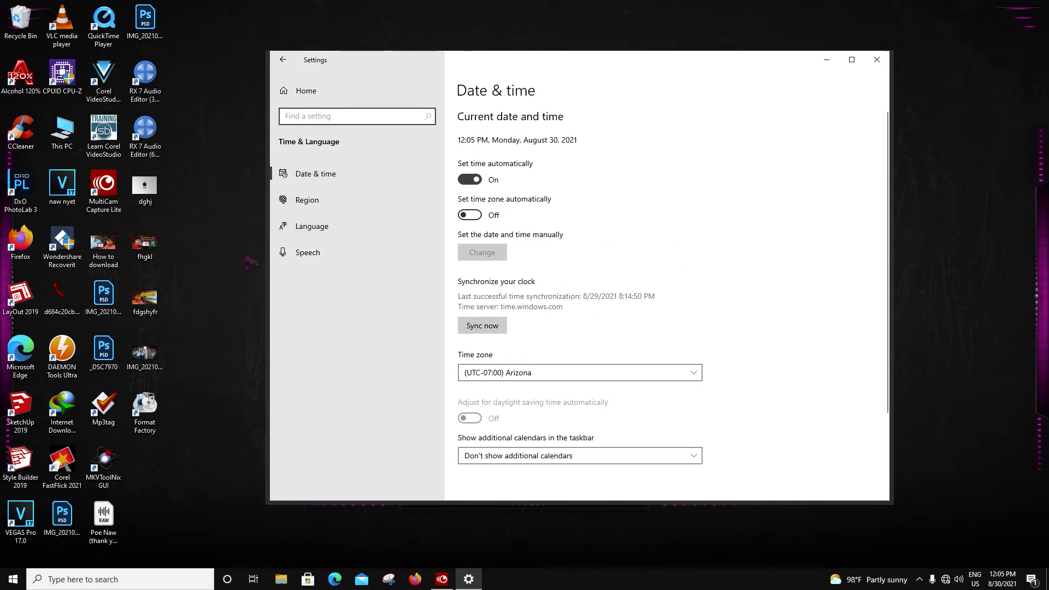
pyautogui.click(314, 230)
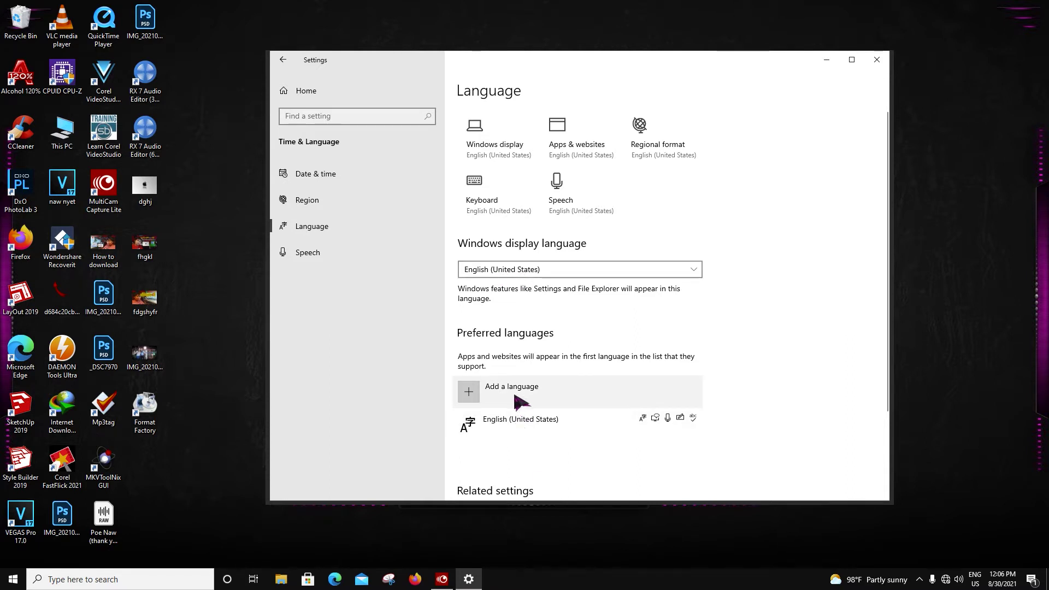
# Step: Find "karen" among the installable languages, install S'gaw Karen as a preferred language, and check the available keyboard input methods
pyautogui.click(468, 392)
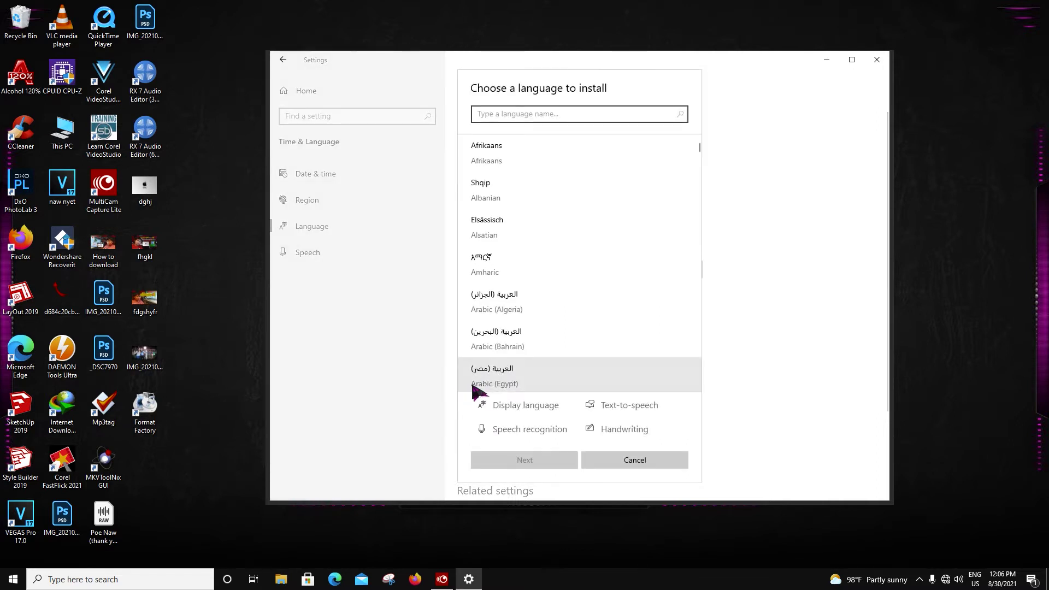
pyautogui.scroll(-3, 529, 342)
pyautogui.scroll(3, 529, 341)
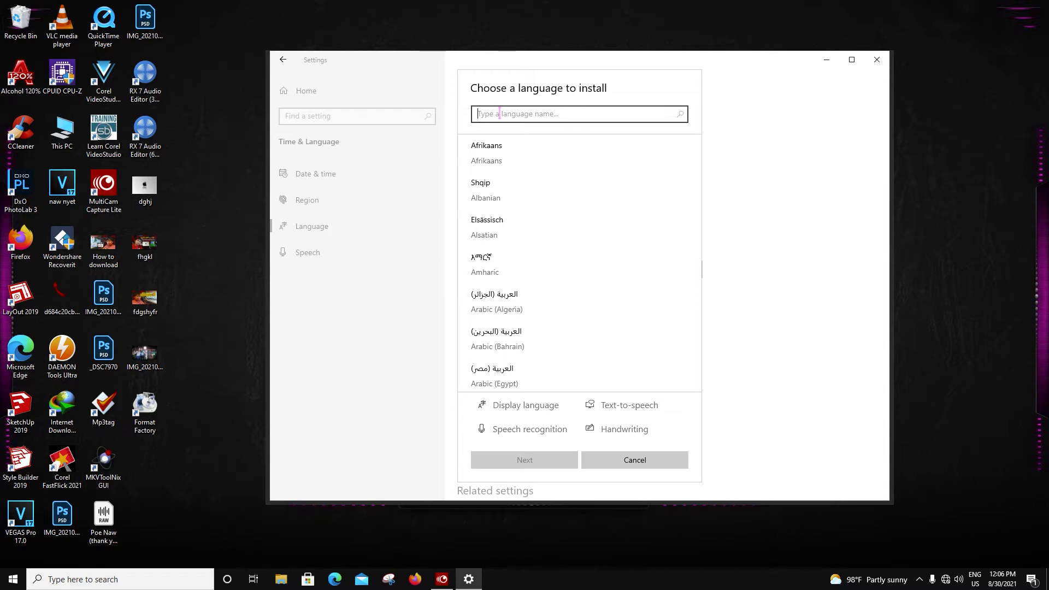
pyautogui.click(499, 113)
pyautogui.write('k')
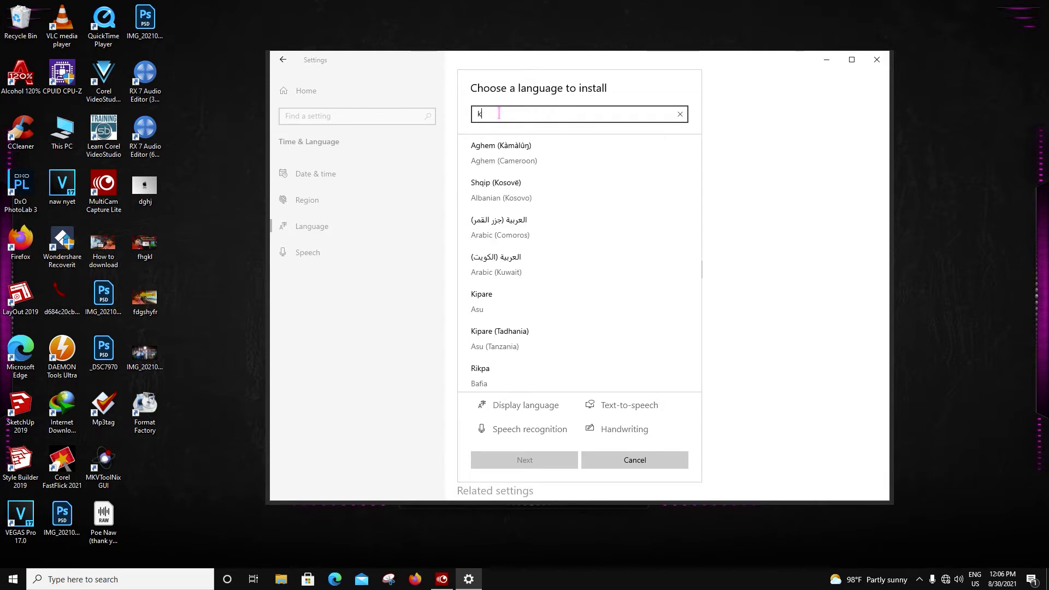
pyautogui.write('aren')
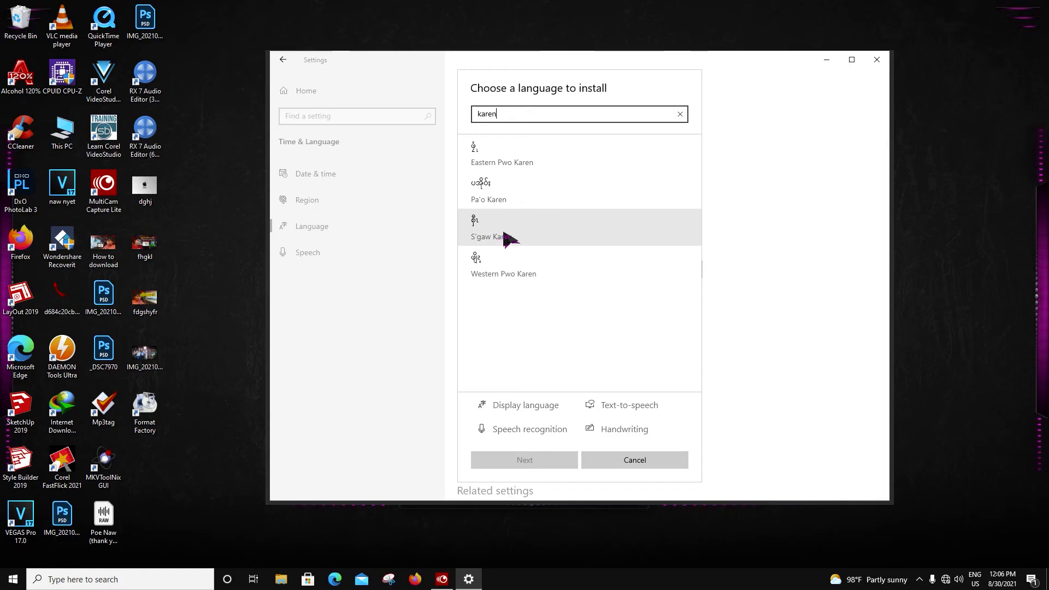
pyautogui.click(504, 234)
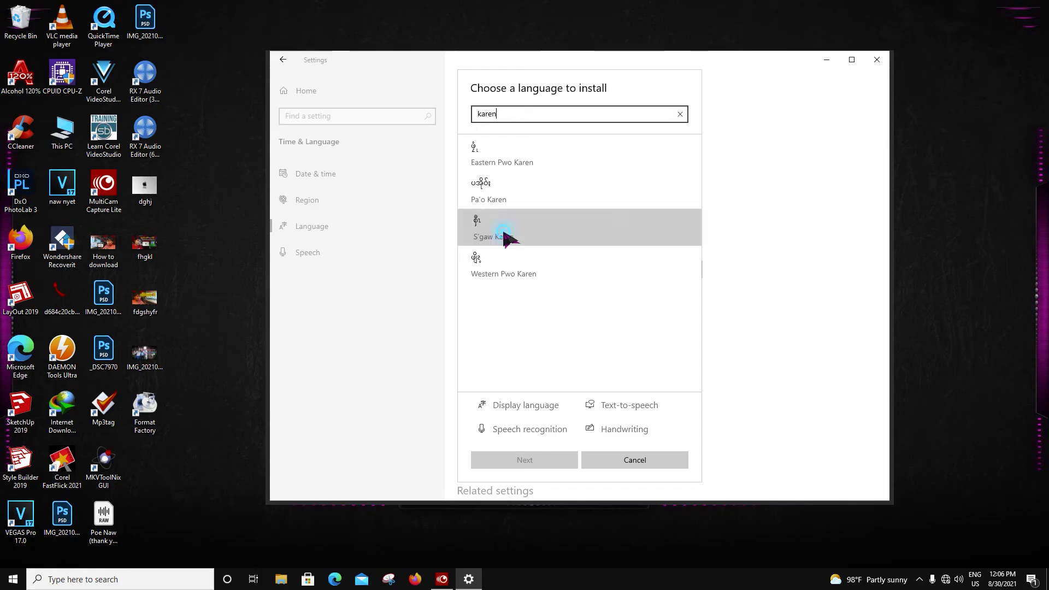
pyautogui.click(534, 460)
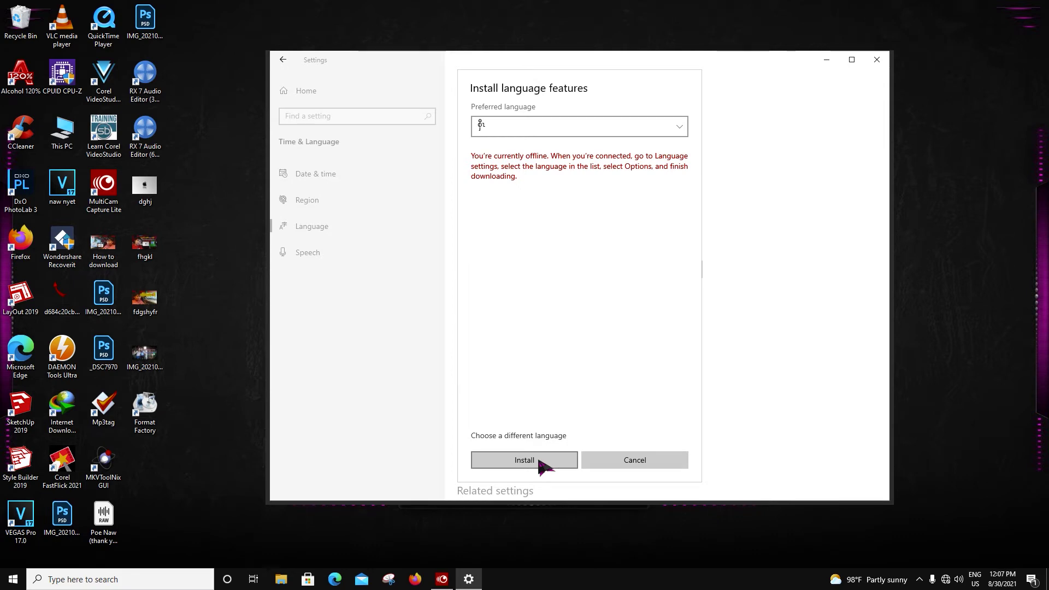
pyautogui.click(539, 461)
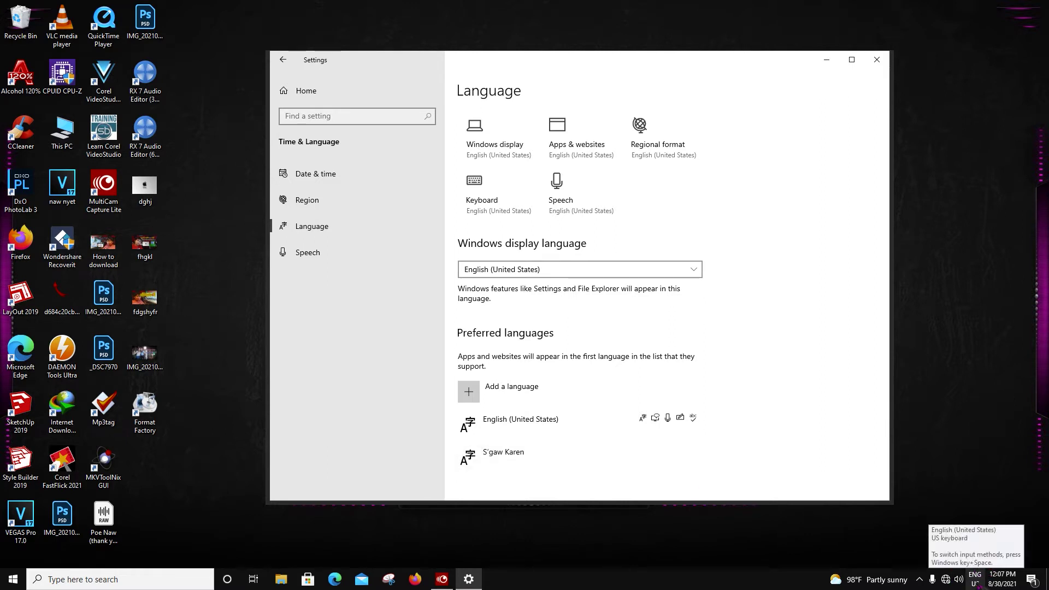
pyautogui.click(976, 579)
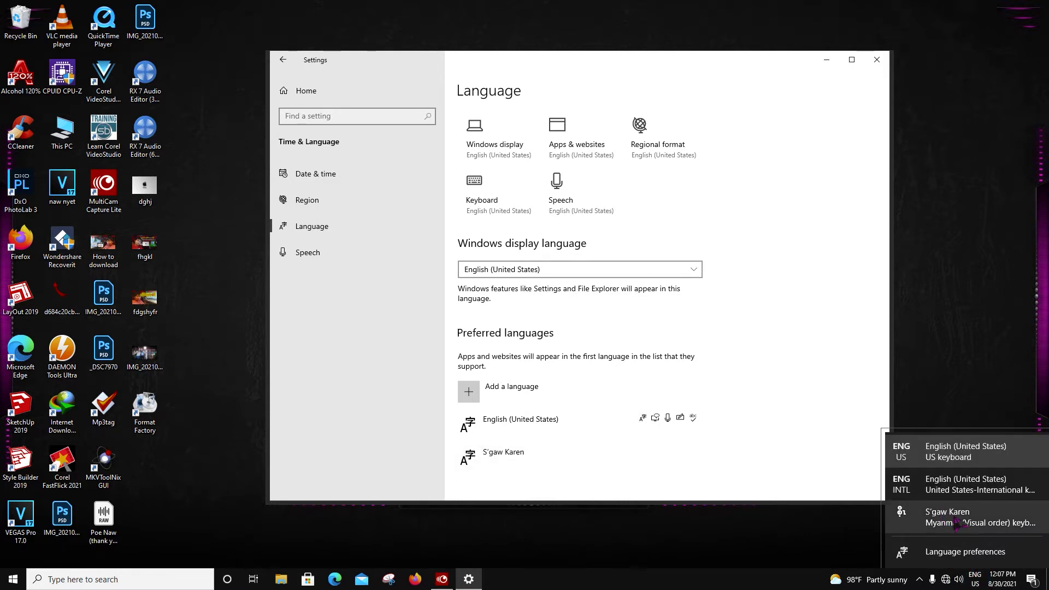
pyautogui.click(972, 235)
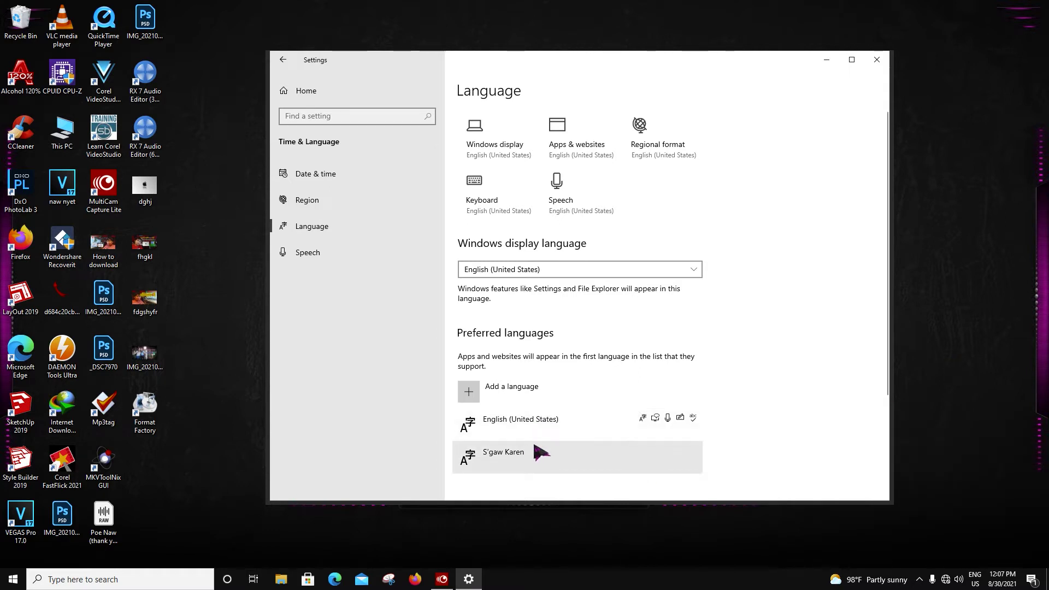
# Step: Place the fhgkl image on free desktop space beside the Settings window and rename it "ဝ" to test Karen typing
pyautogui.moveTo(646, 77); pyautogui.dragTo(738, 109)
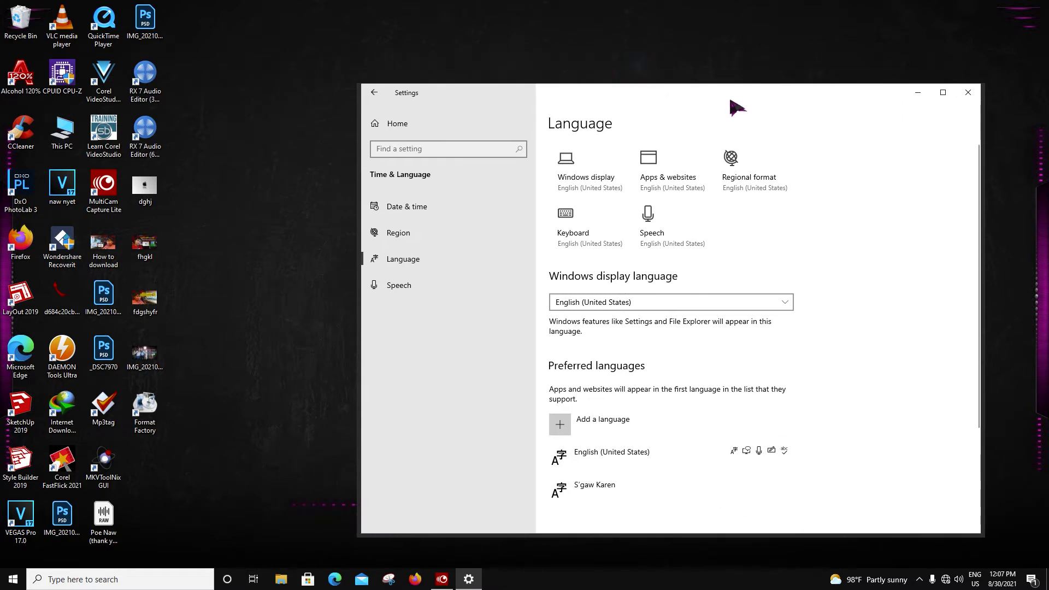
pyautogui.moveTo(145, 245); pyautogui.dragTo(273, 207)
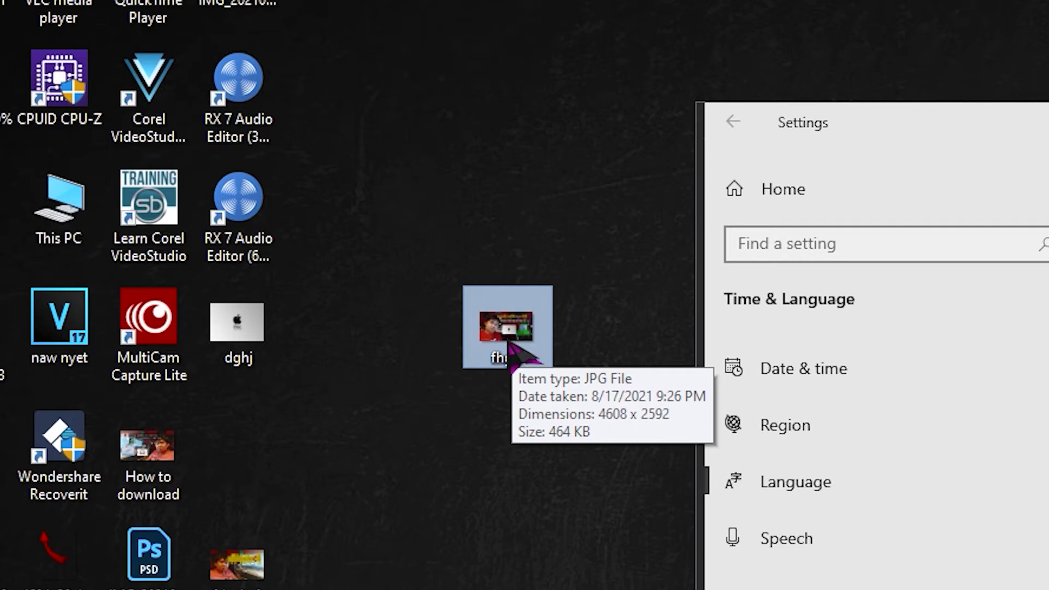
pyautogui.press('F2')
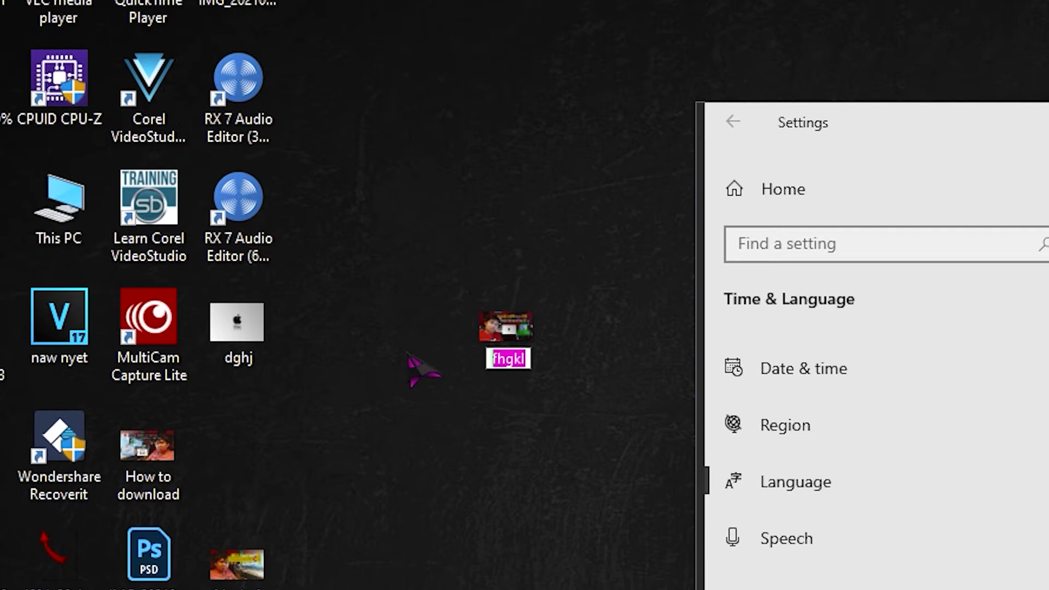
pyautogui.write('ဝ')
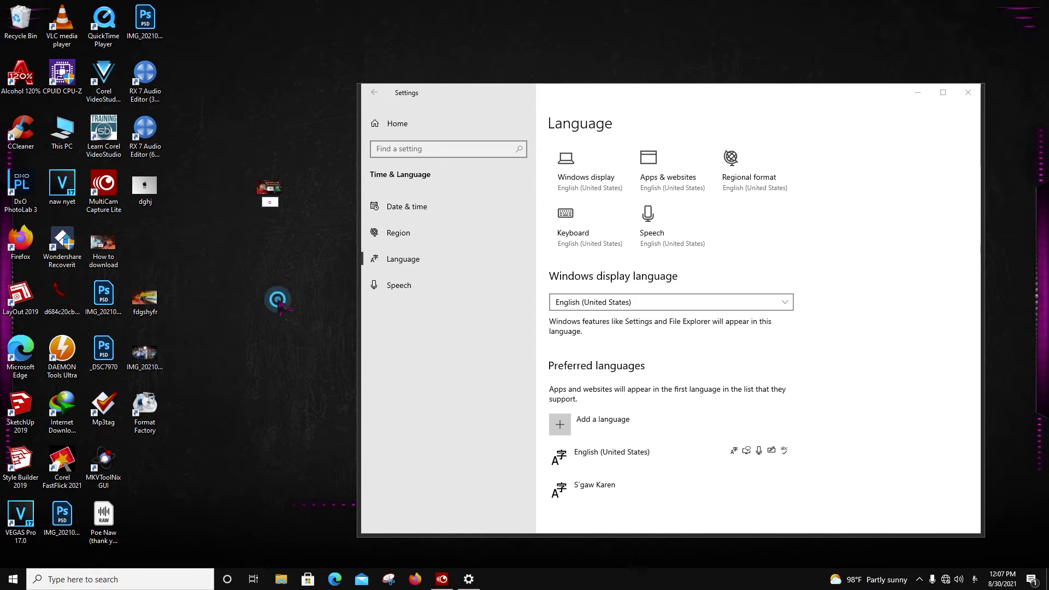
# Step: Check the available input methods and add the ကညီ (ကီၢ်သူလ့ၤ) keyboard in the S'gaw Karen language options
pyautogui.click(974, 577)
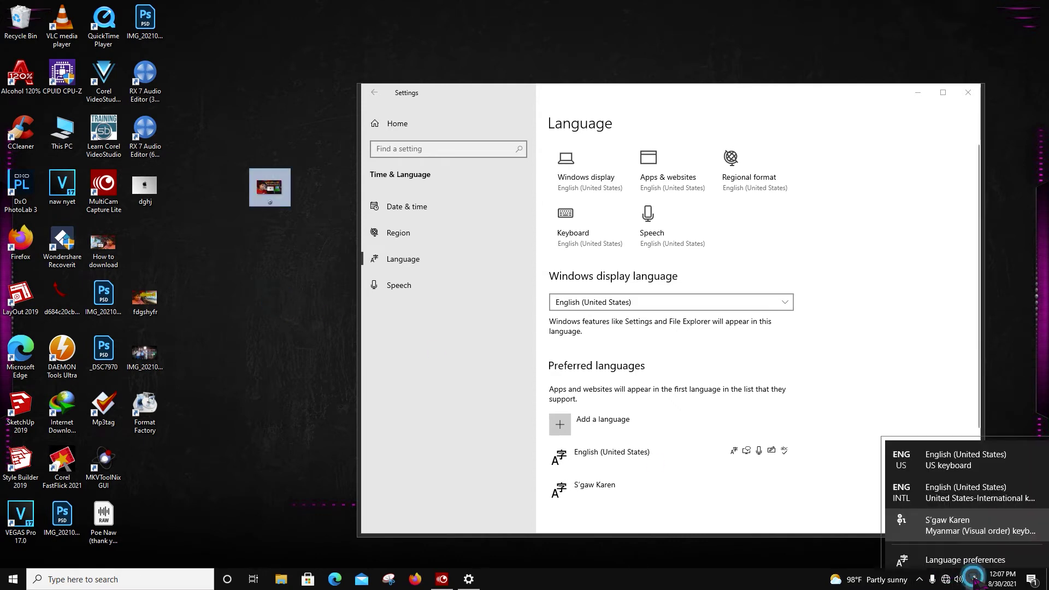
pyautogui.click(1017, 355)
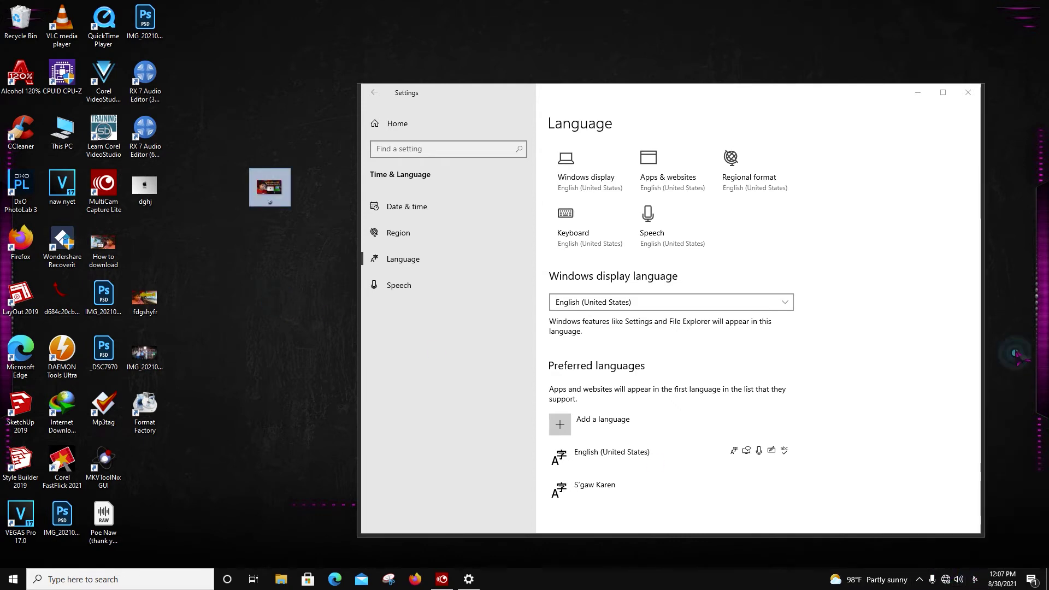
pyautogui.click(603, 492)
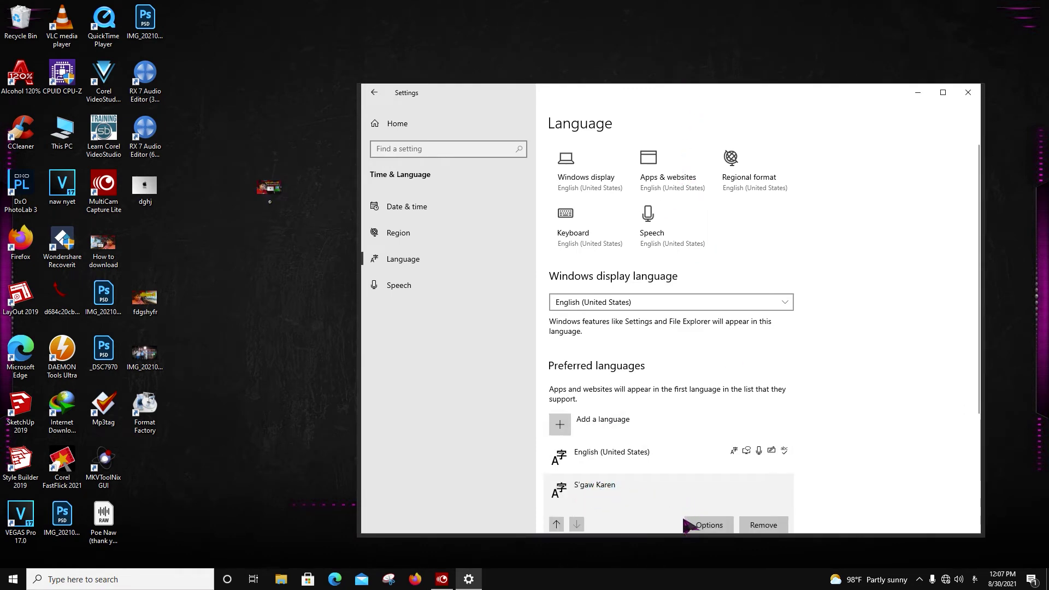
pyautogui.click(709, 526)
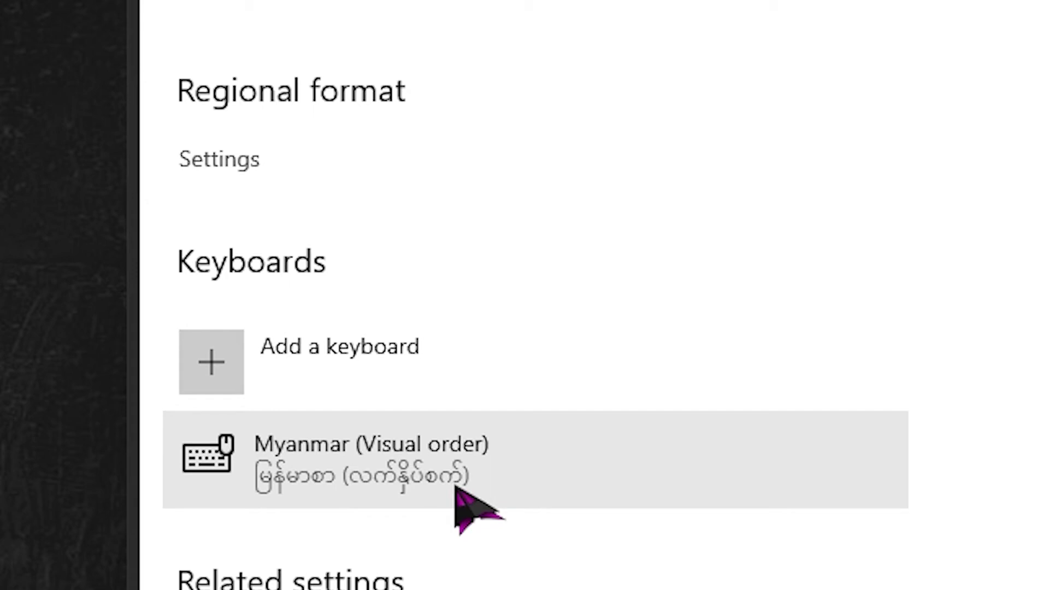
pyautogui.click(374, 465)
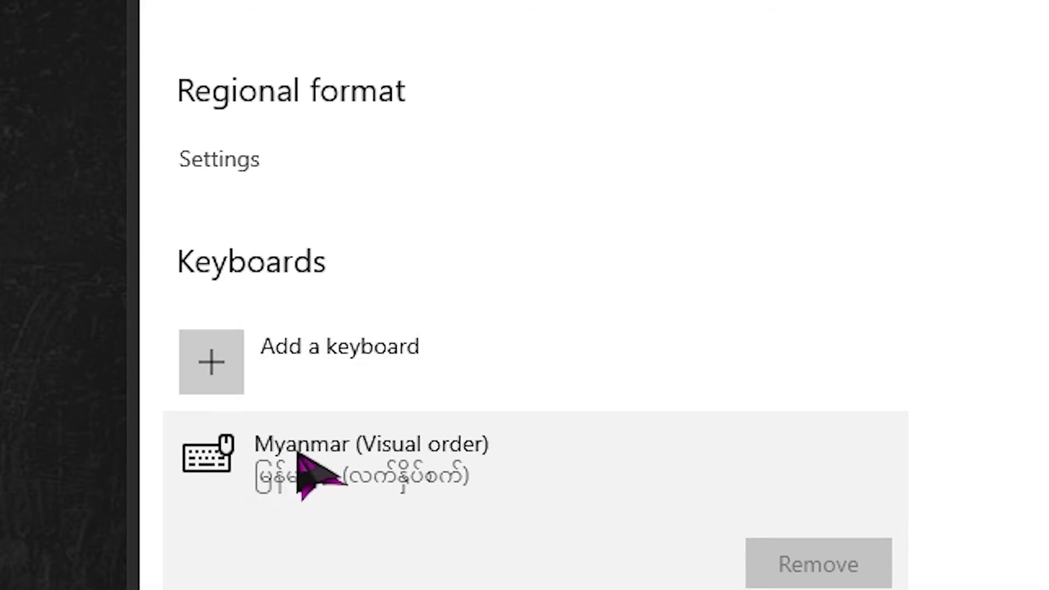
pyautogui.click(239, 378)
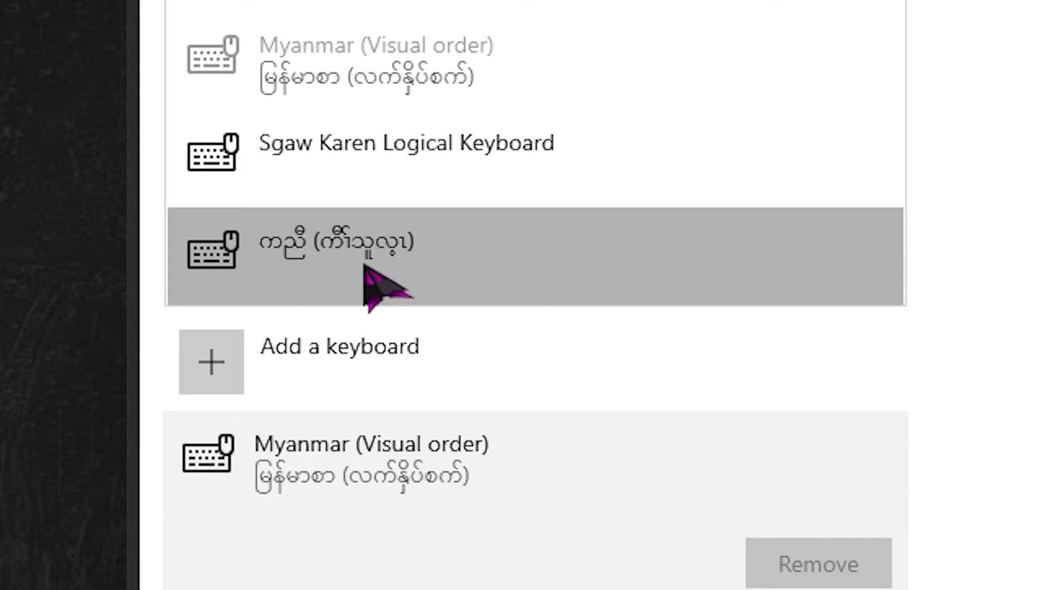
pyautogui.click(399, 256)
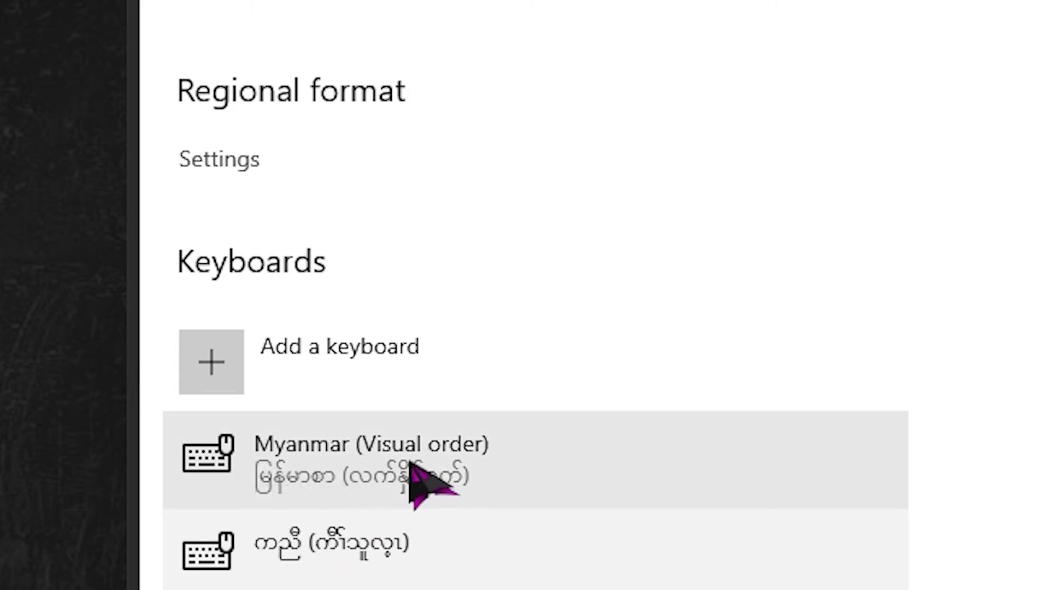
# Step: Remove the Myanmar (Visual order) keyboard from the S'gaw Karen language options and close Settings
pyautogui.click(419, 479)
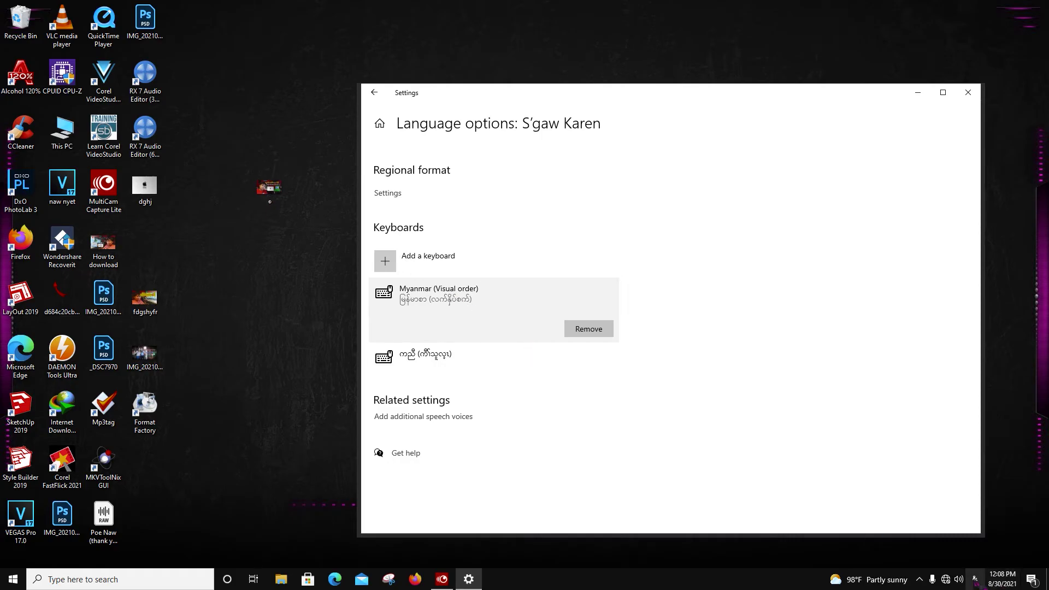
pyautogui.click(975, 579)
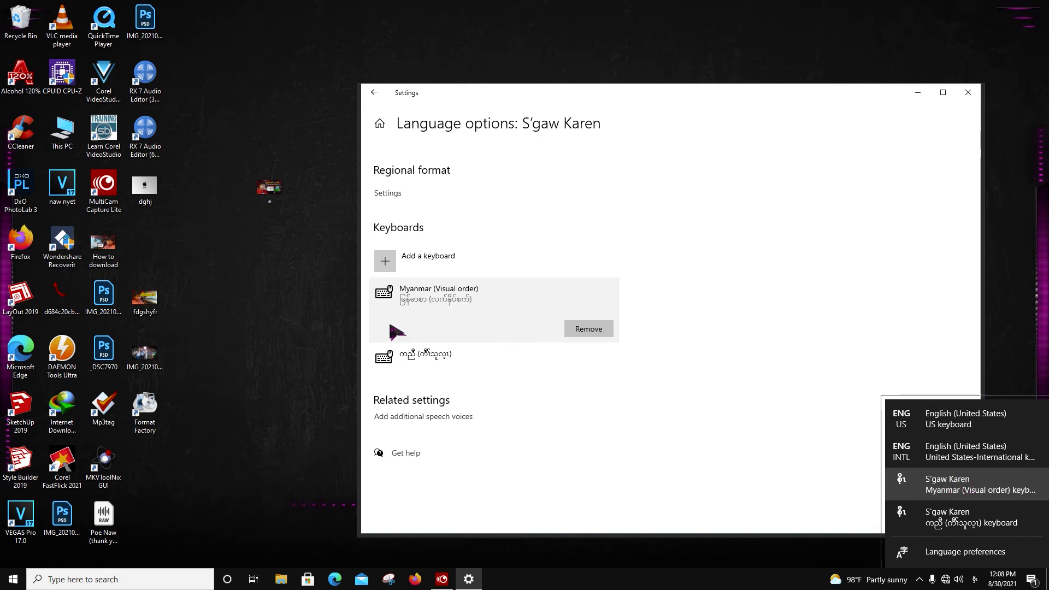
pyautogui.click(453, 301)
pyautogui.click(601, 332)
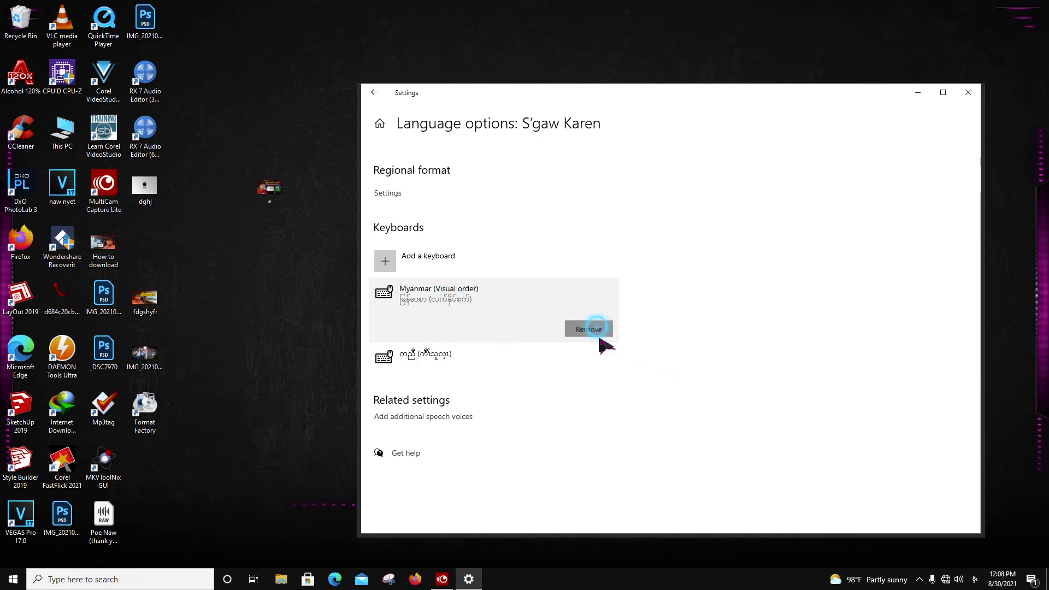
pyautogui.click(461, 299)
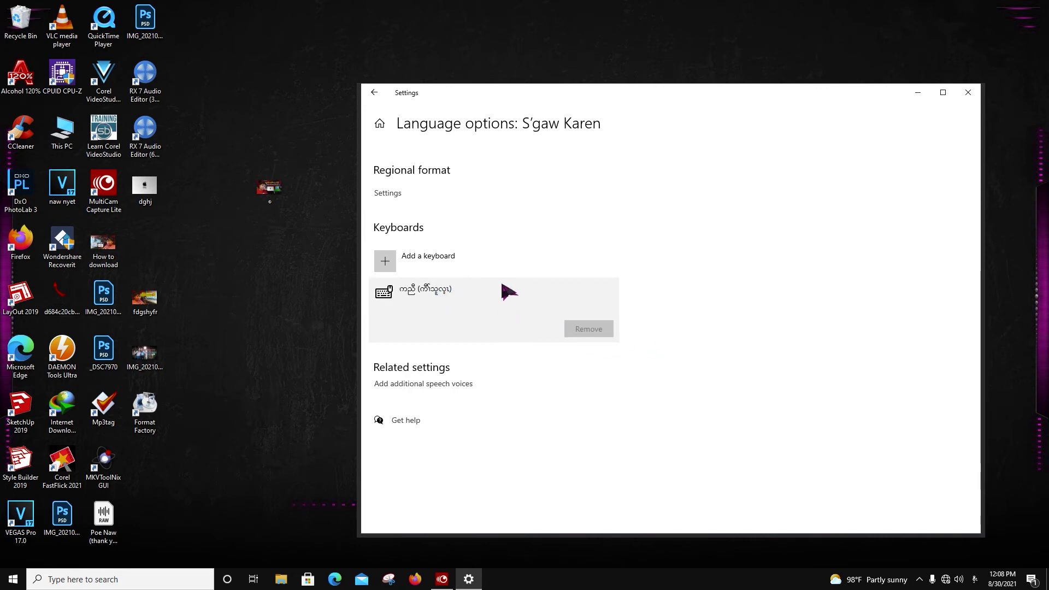
pyautogui.click(967, 93)
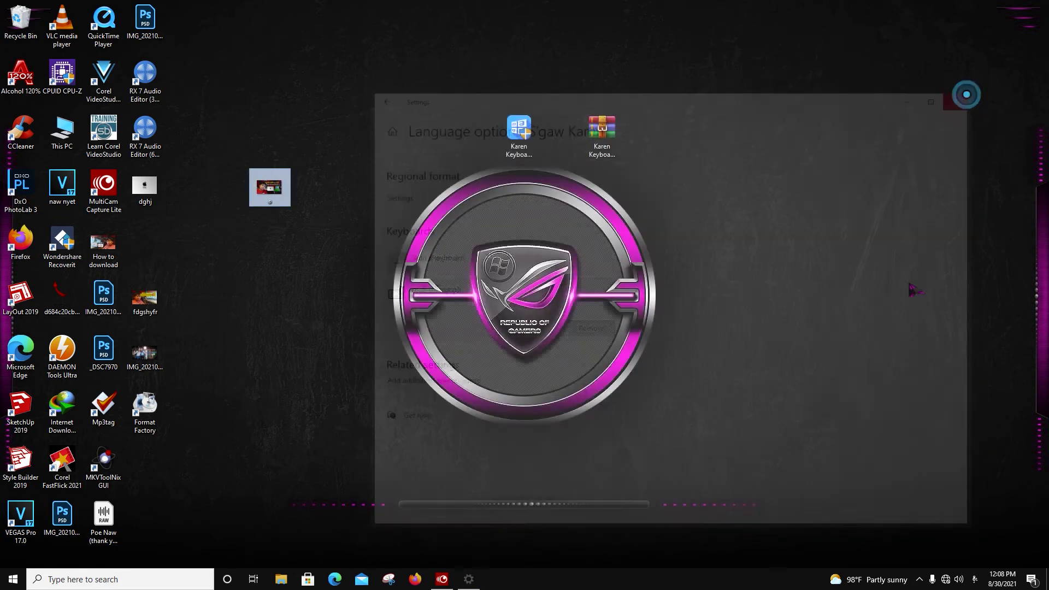
# Step: Switch the input method to S'gaw Karen with the ကညီ (ကီၢ်သူလ့ၤ) keyboard
pyautogui.click(976, 578)
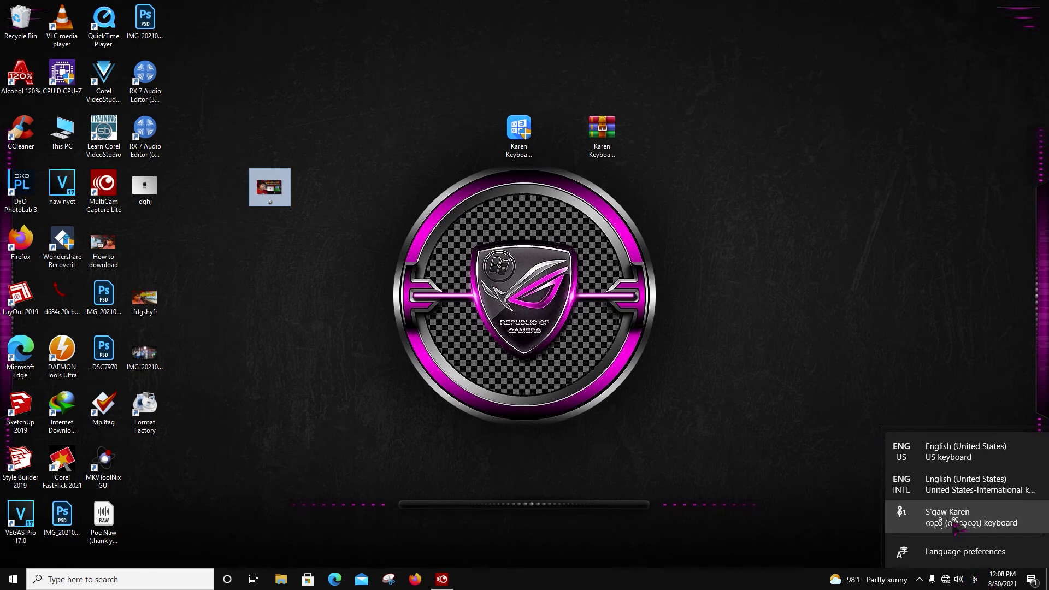
pyautogui.click(814, 343)
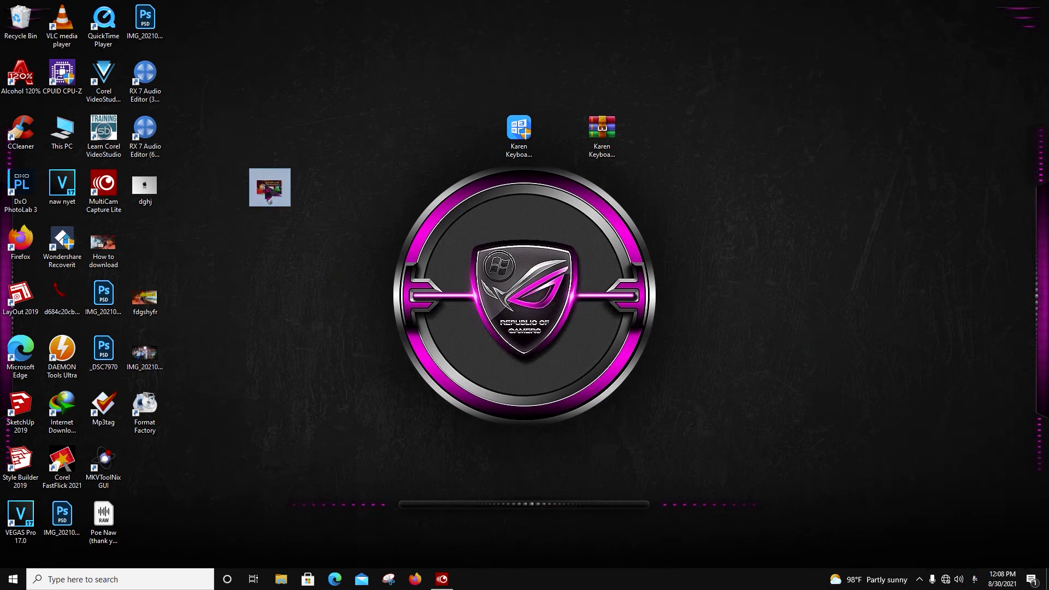
pyautogui.click(975, 578)
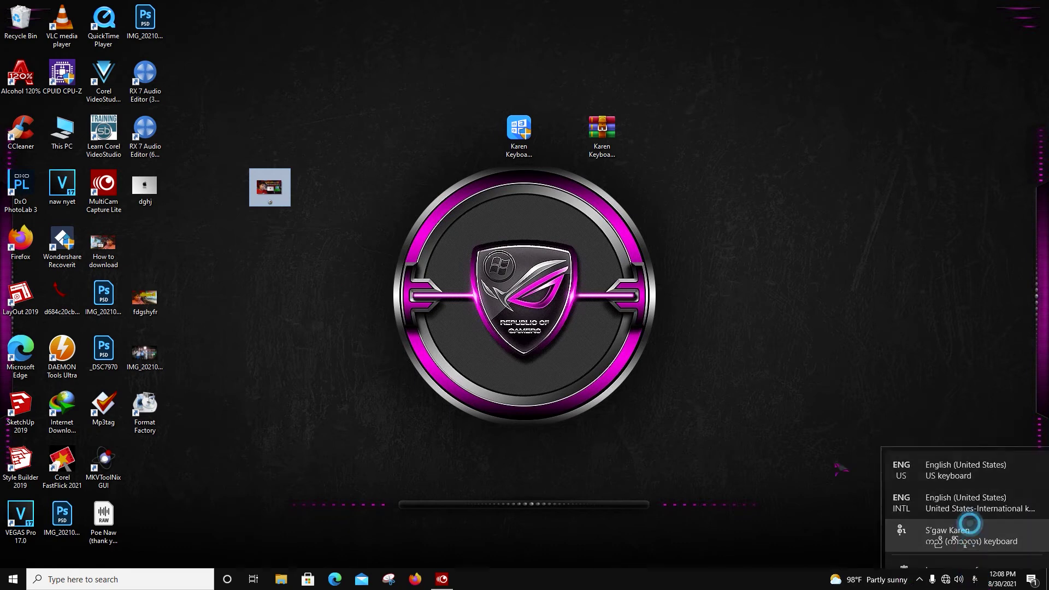
pyautogui.click(969, 523)
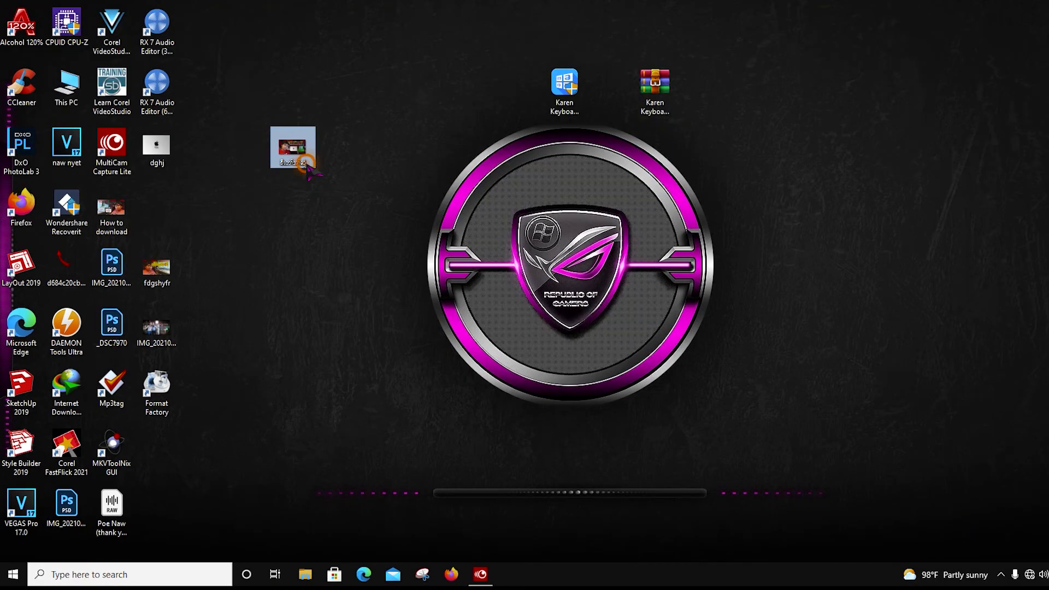
# Step: Rename the separate image file on the desktop with a name typed in Karen script using the ကညီ keyboard
pyautogui.rightClick(306, 165)
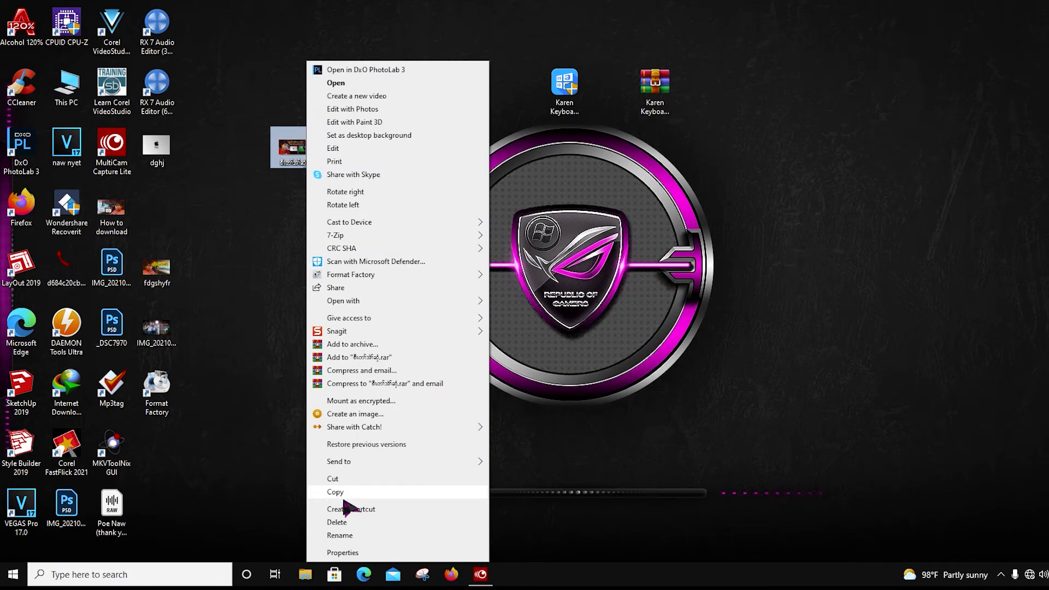
pyautogui.click(340, 535)
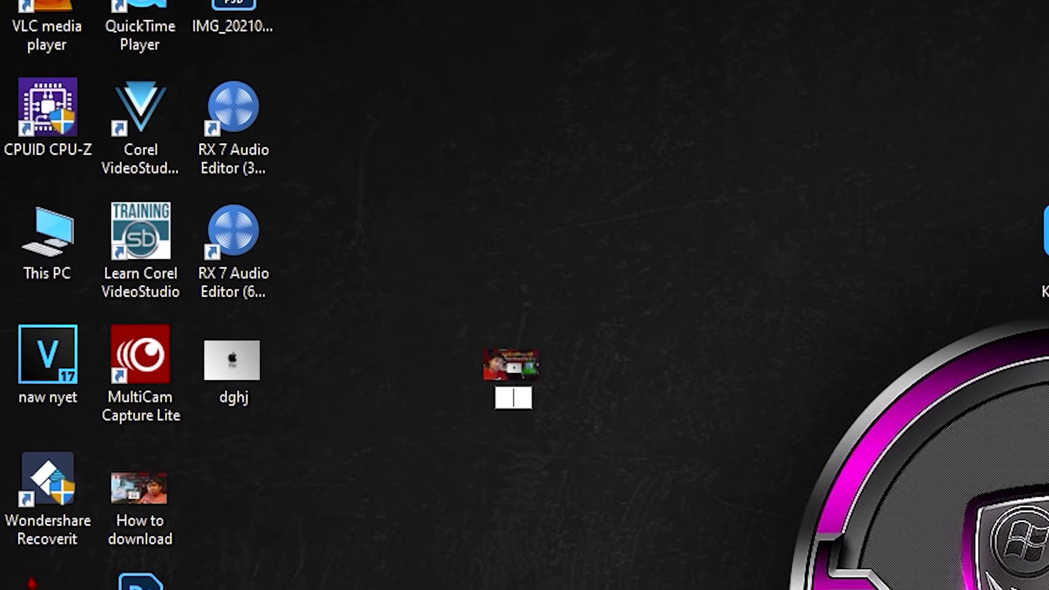
pyautogui.write('ဒါ')
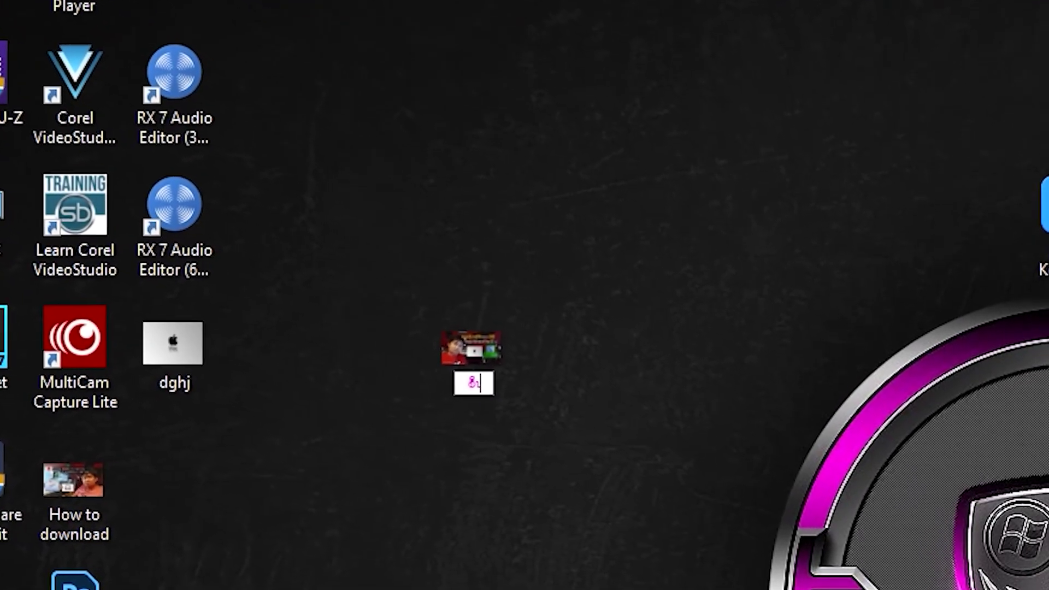
pyautogui.write('တ')
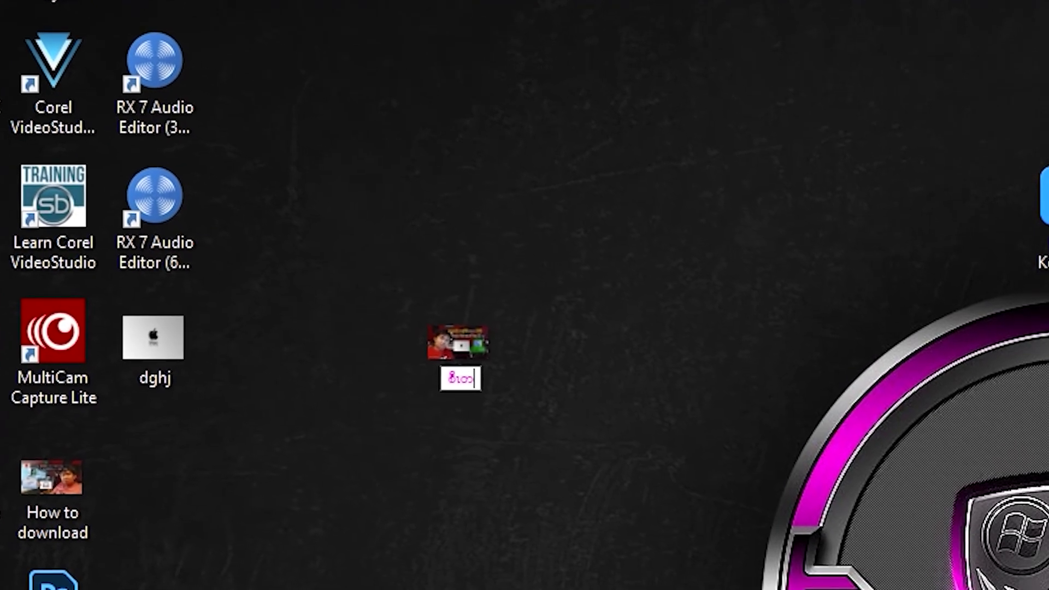
pyautogui.write('်')
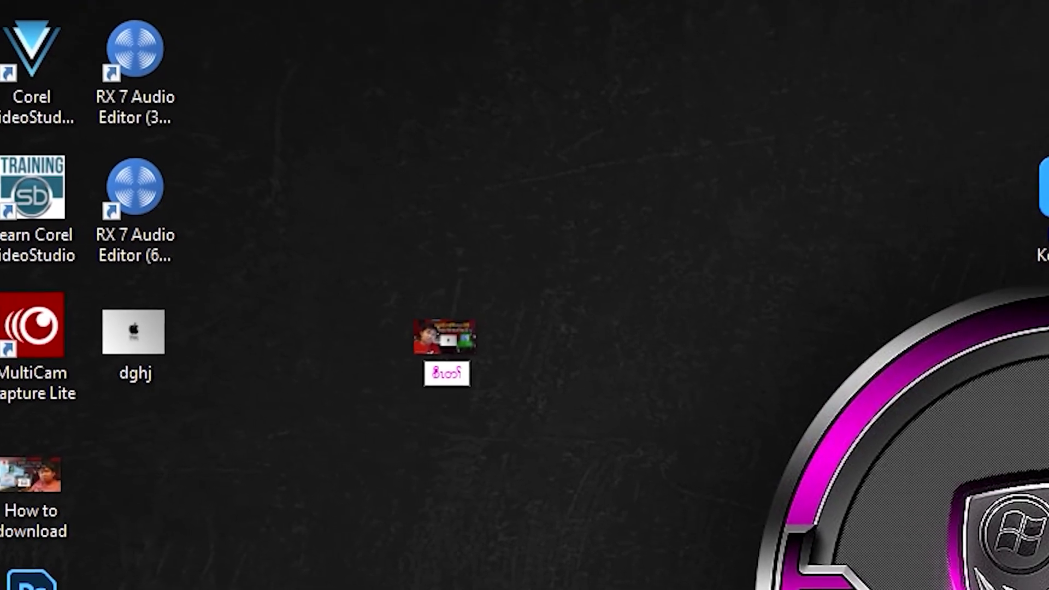
pyautogui.write('ဒဲ')
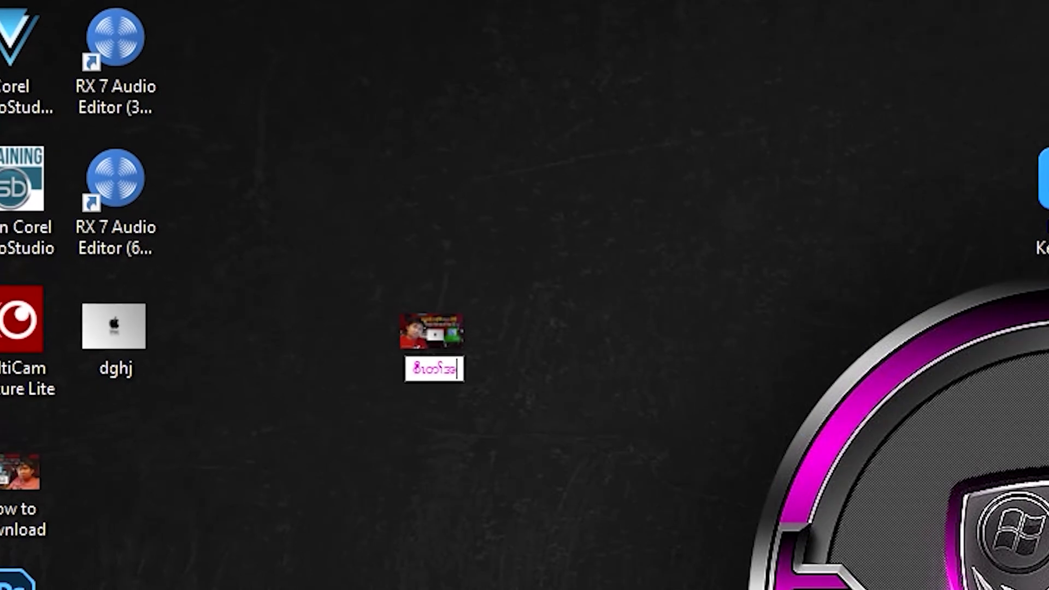
pyautogui.write('န်')
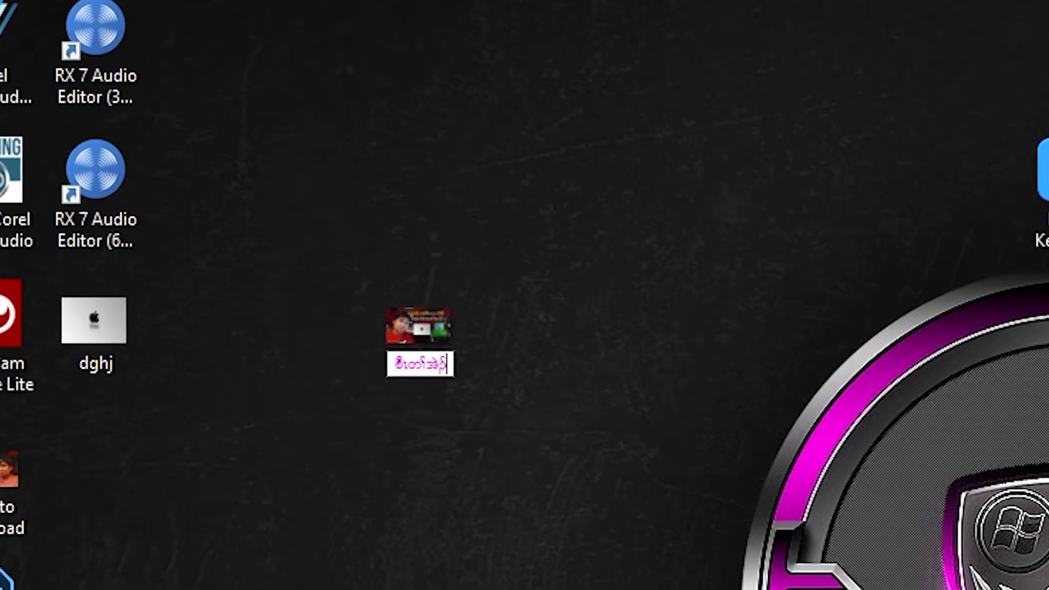
pyautogui.write('ဆွဲ')
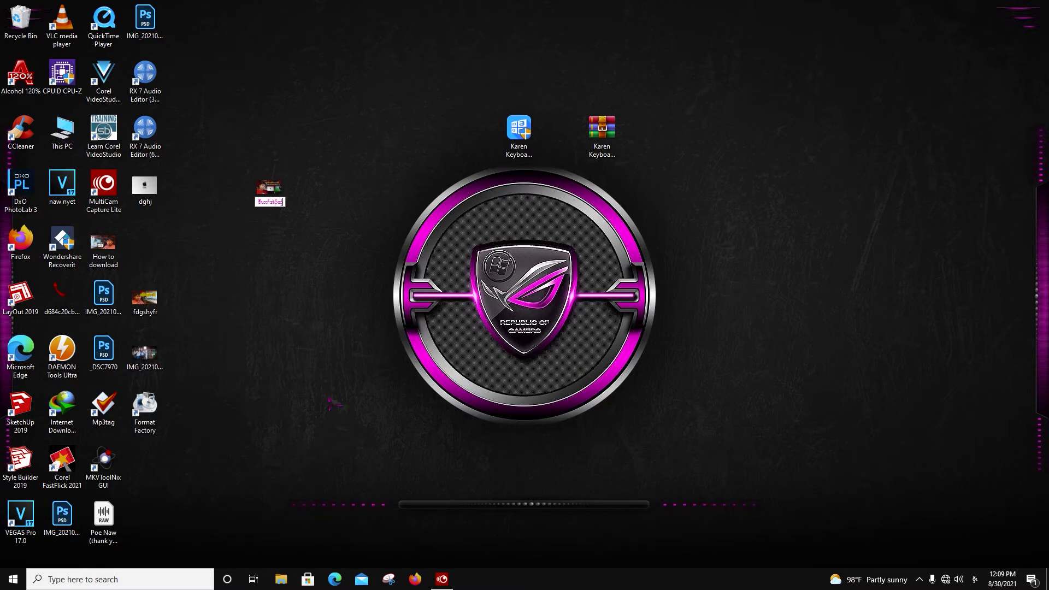
pyautogui.press('Return')
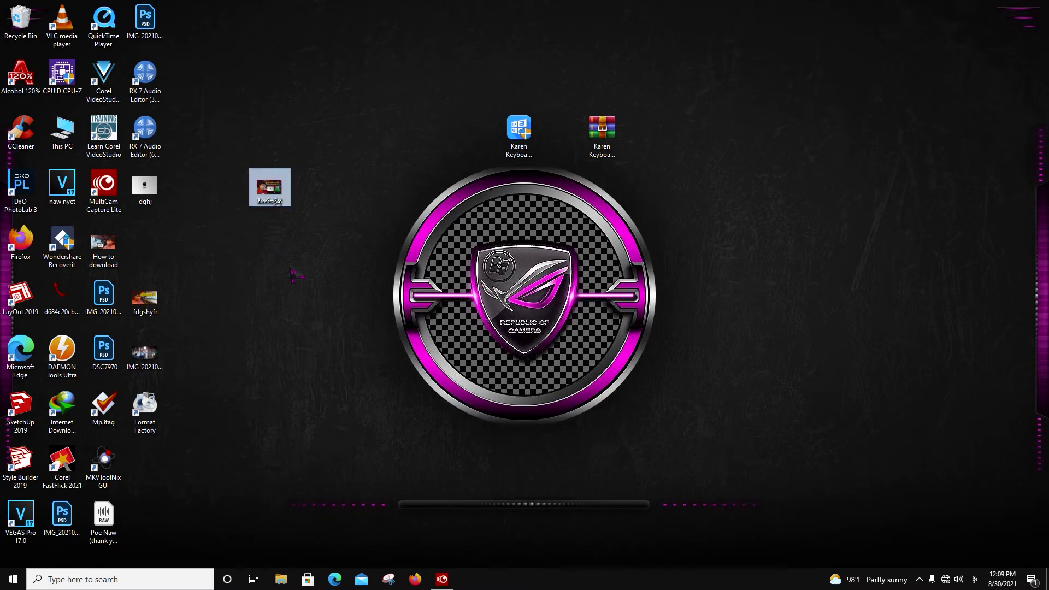
pyautogui.click(311, 202)
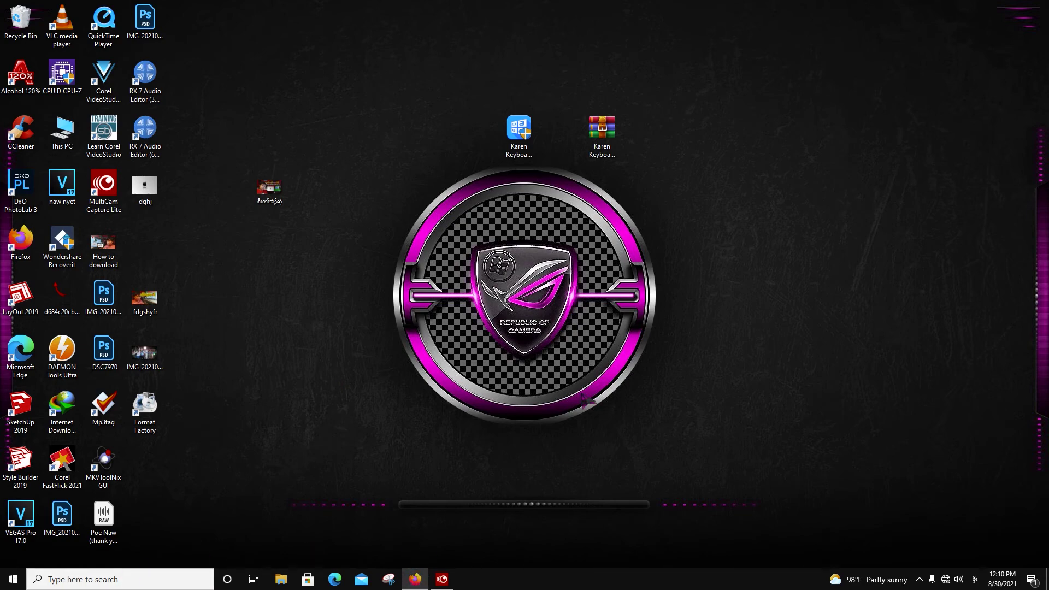
# Step: Open Firefox, decline making it the default browser, and connect the computer to the Karen5g Wi-Fi network
pyautogui.click(415, 579)
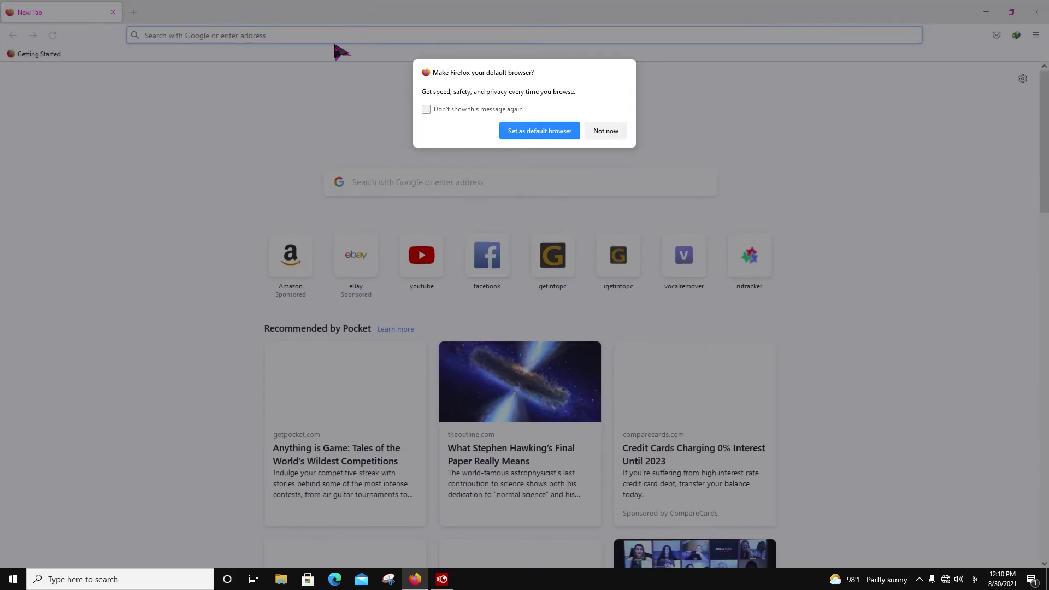
pyautogui.click(603, 133)
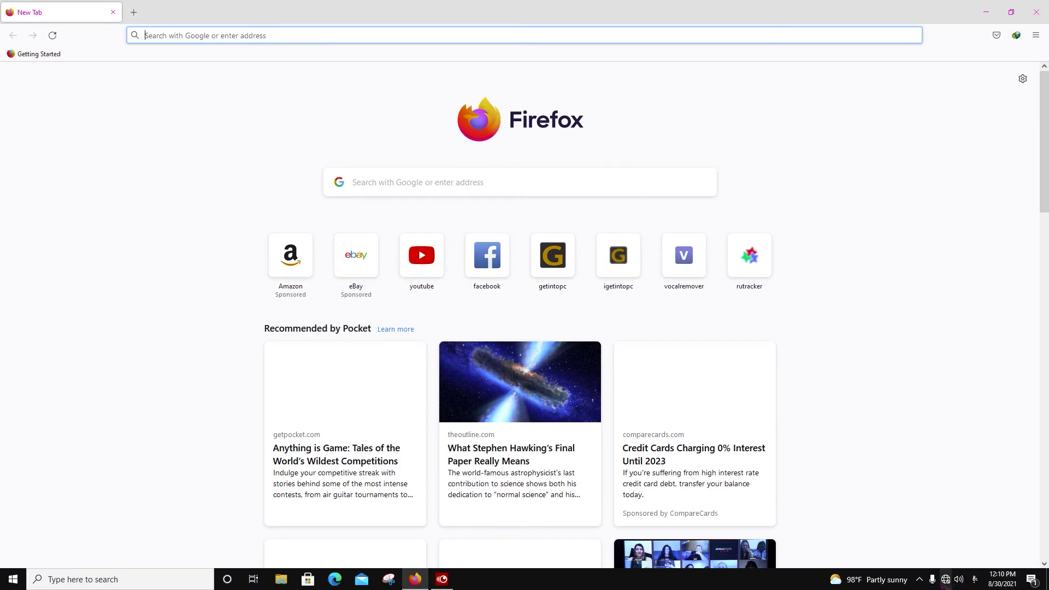
pyautogui.click(946, 580)
pyautogui.click(928, 271)
pyautogui.click(983, 318)
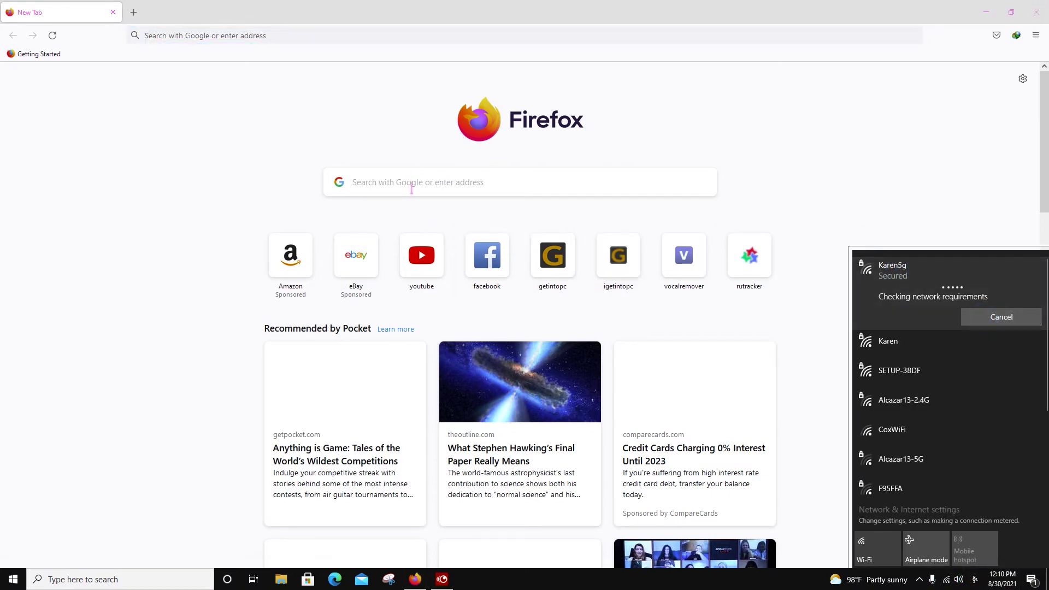
# Step: Open YouTube and search for ကညီတၢ်သးဝံၣ် using the Karen keyboard
pyautogui.click(432, 270)
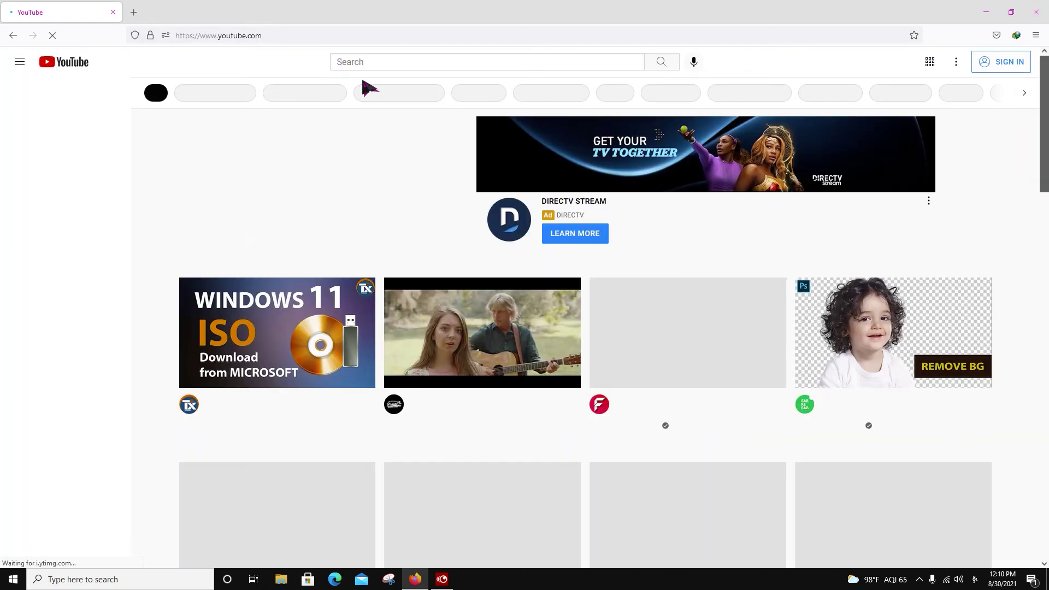
pyautogui.click(355, 60)
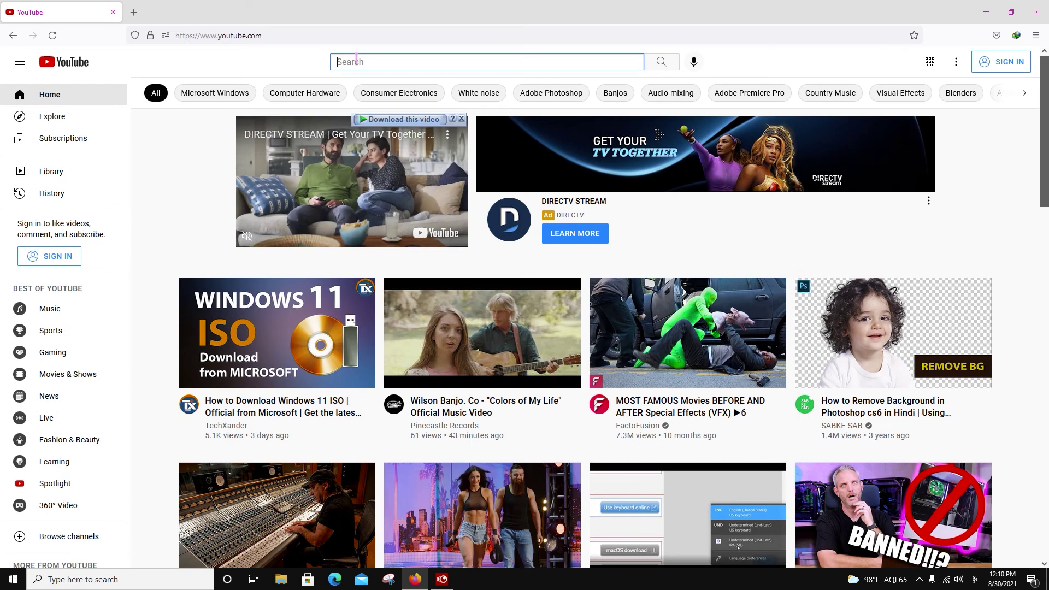
pyautogui.write('က')
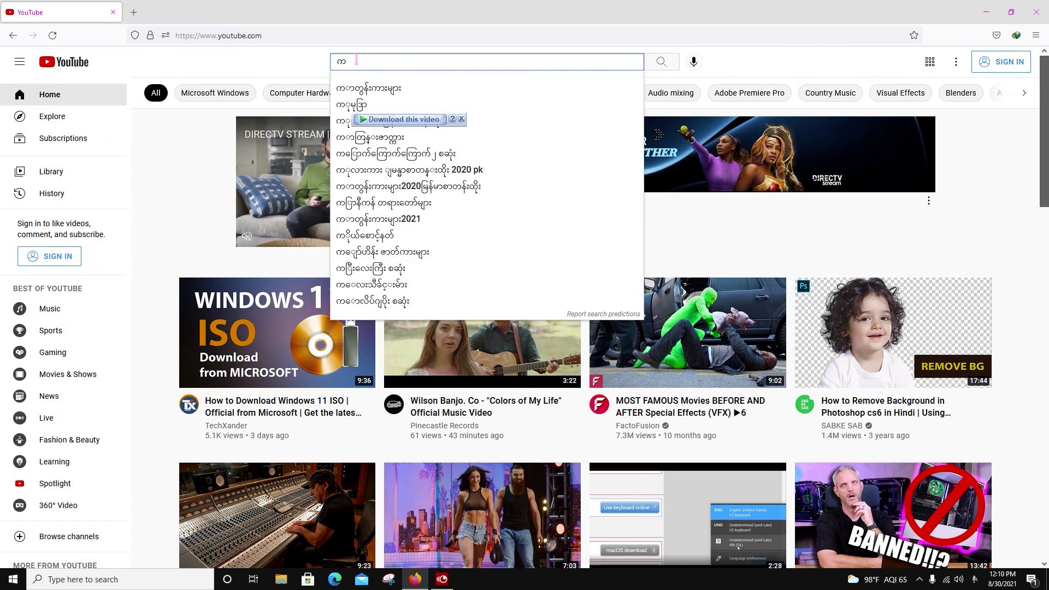
pyautogui.write('ညီတး')
pyautogui.press('BackSpace')
pyautogui.write('။')
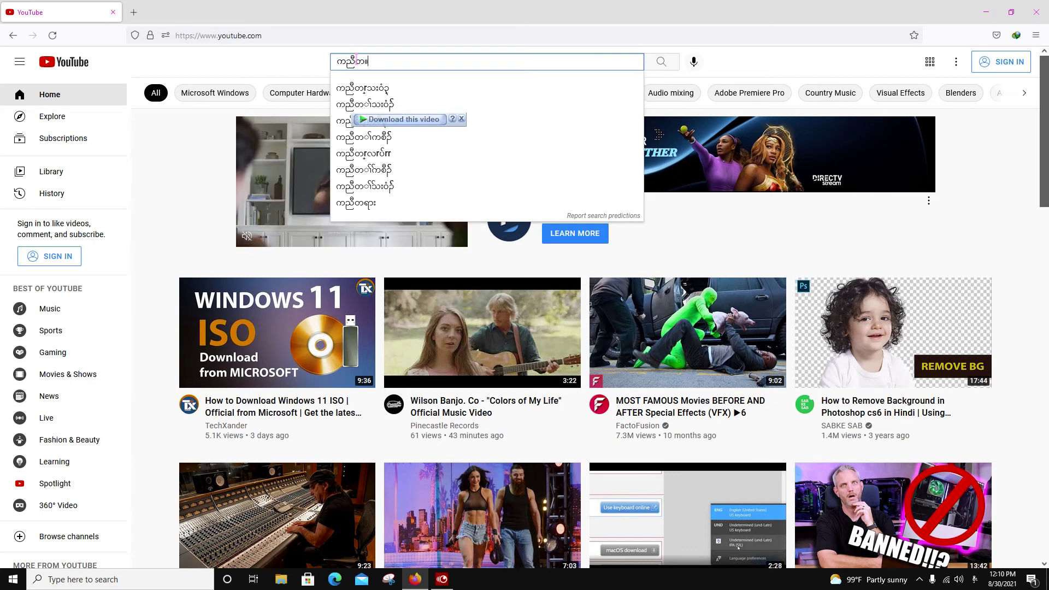
pyautogui.press('BackSpace')
pyautogui.write('်သး')
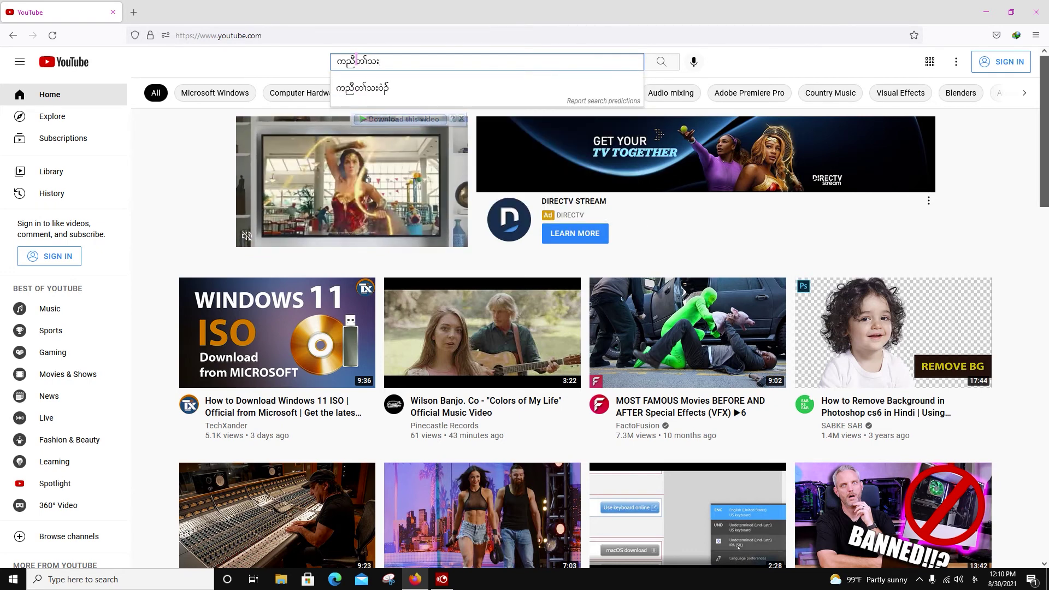
pyautogui.write('ဝံၣ')
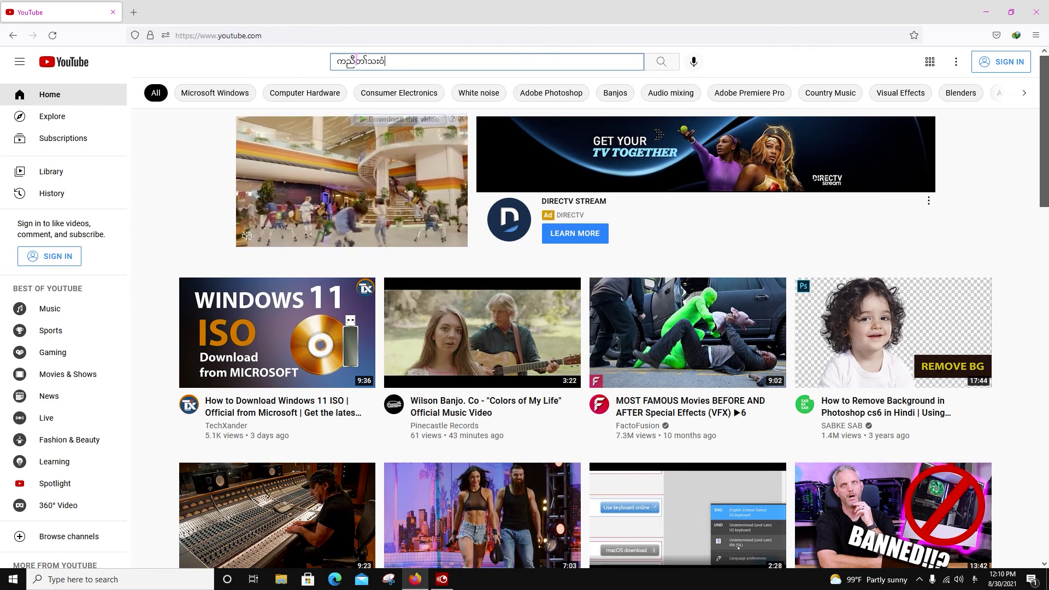
pyautogui.write('်')
pyautogui.click(665, 60)
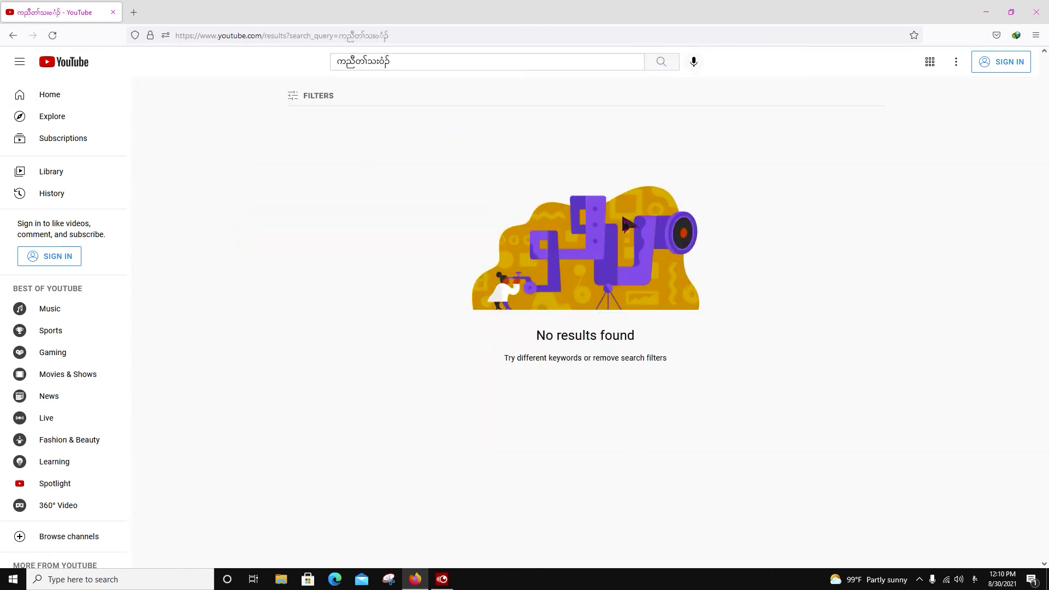
# Step: Shorten the YouTube query to ကညီတၢ် and run the search again
pyautogui.click(397, 63)
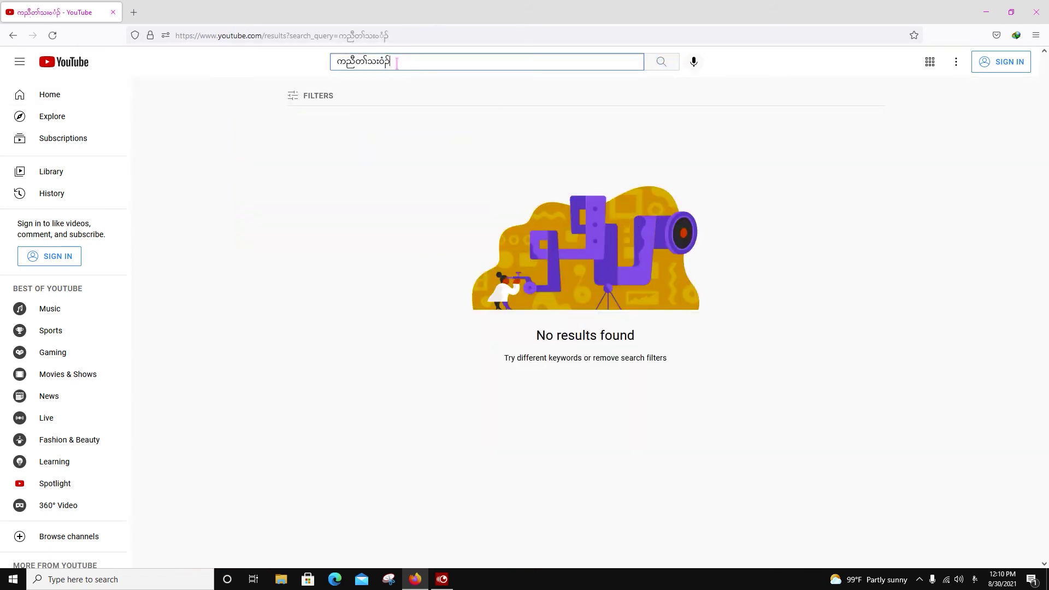
pyautogui.press('BackSpace')
pyautogui.press('BackSpace')
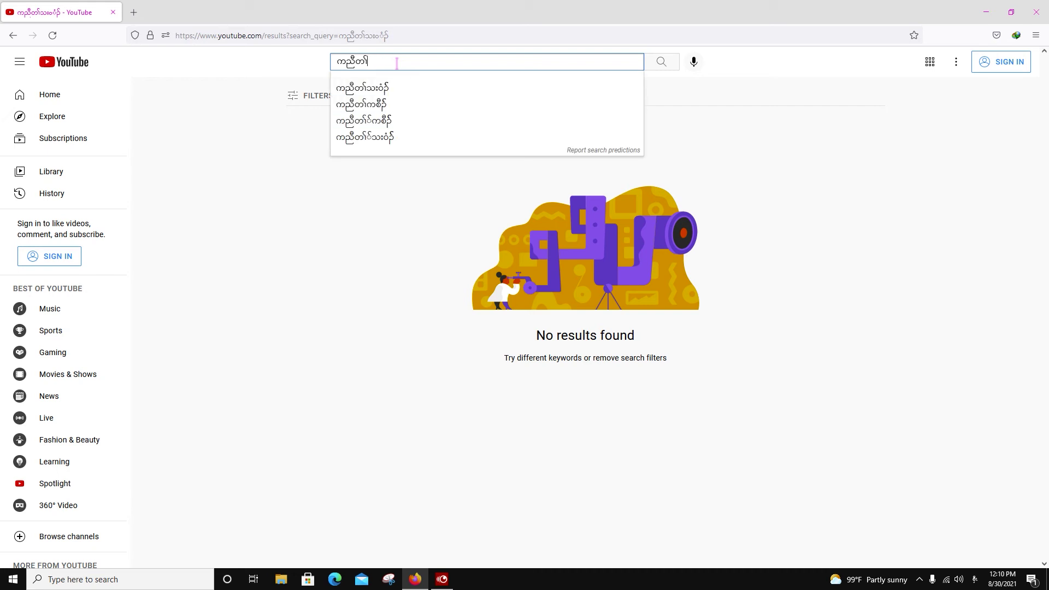
pyautogui.press('Return')
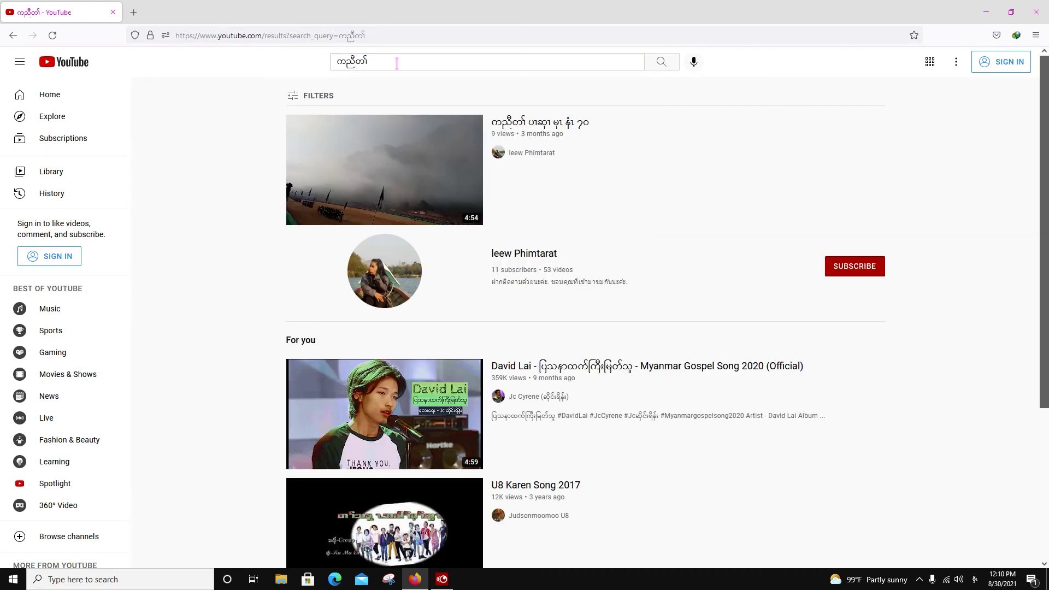
pyautogui.moveTo(603, 446)
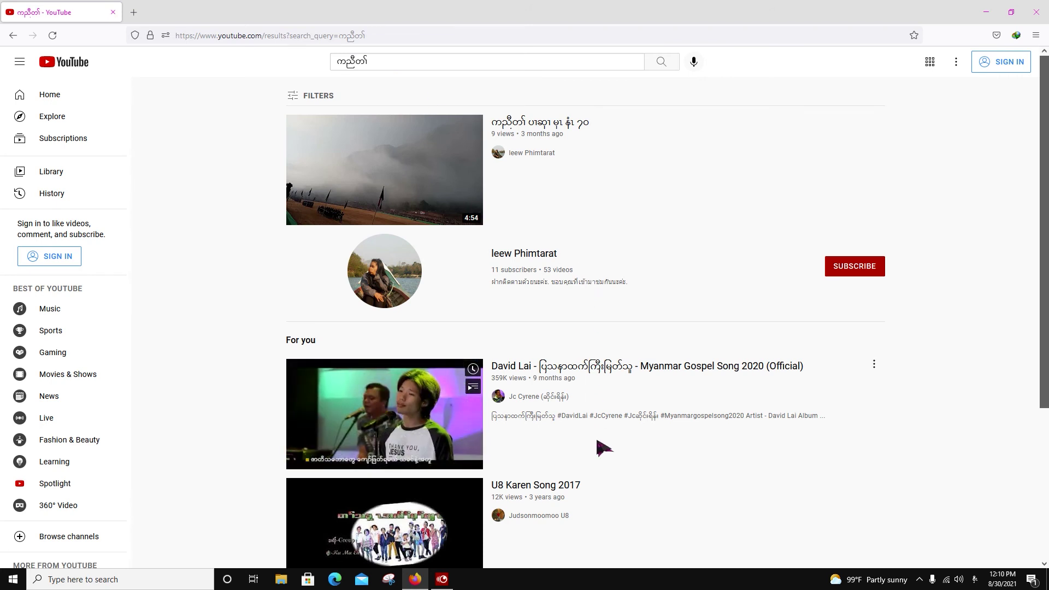
pyautogui.moveTo(508, 157)
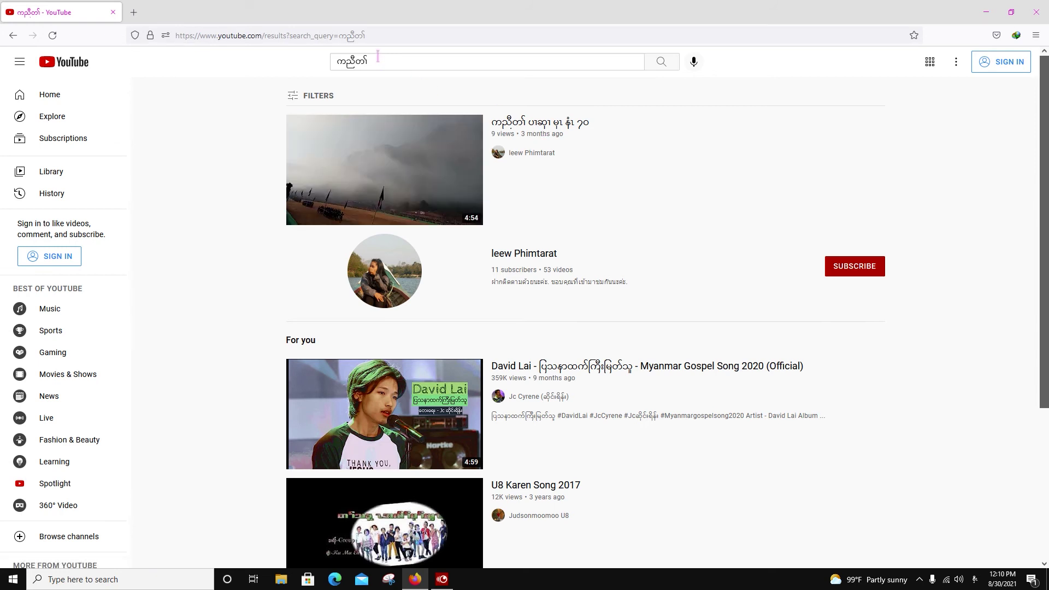
# Step: Search Google for the Karen characters ါသသါူ and look through the first page of results
pyautogui.click(266, 36)
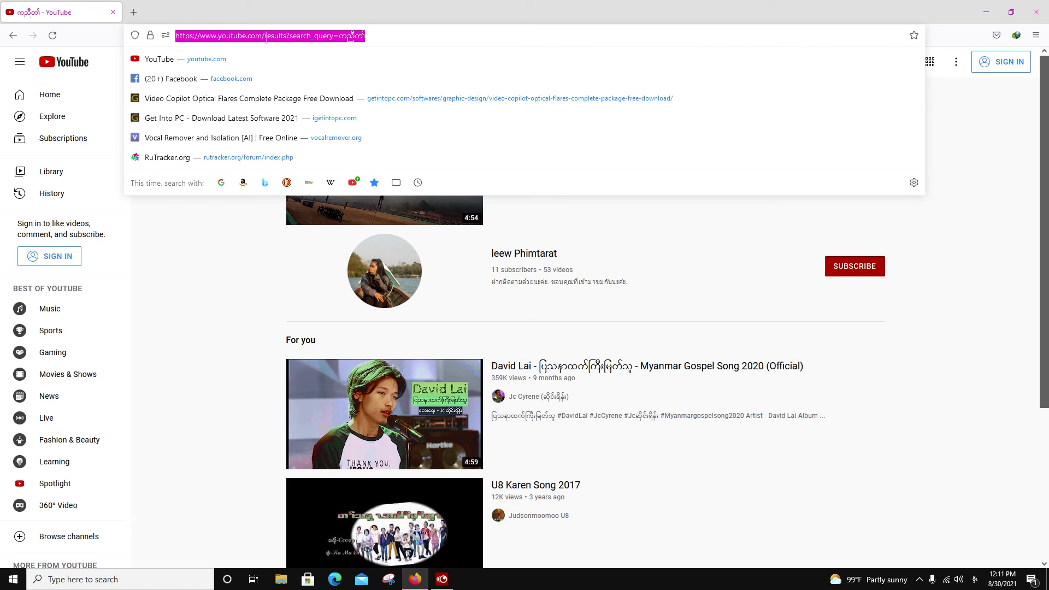
pyautogui.write('ဒါသဒါဂူ')
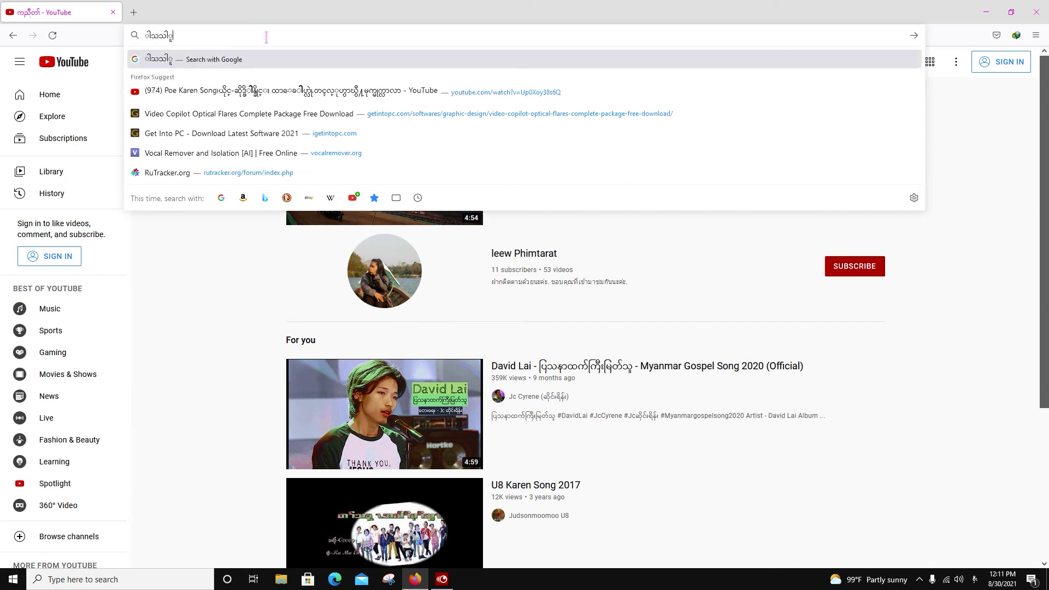
pyautogui.press('Return')
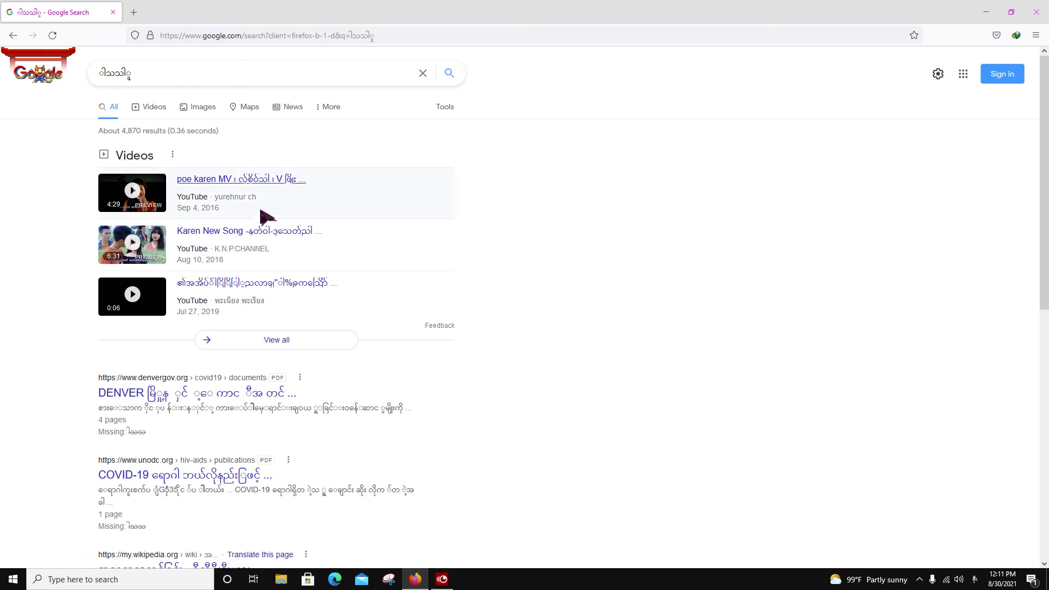
pyautogui.scroll(-2, 244, 386)
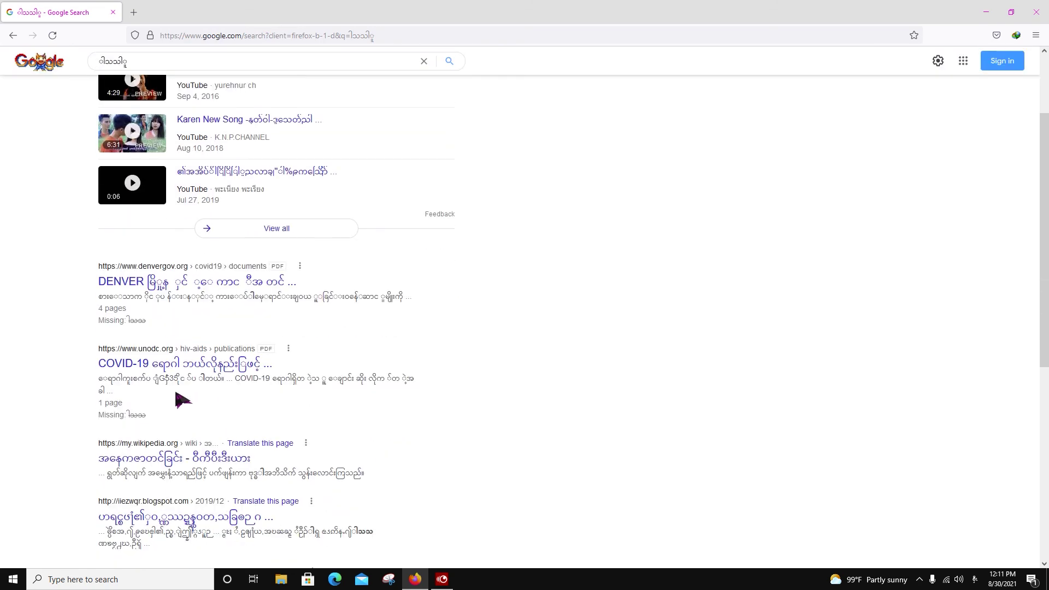
pyautogui.scroll(-3, 228, 367)
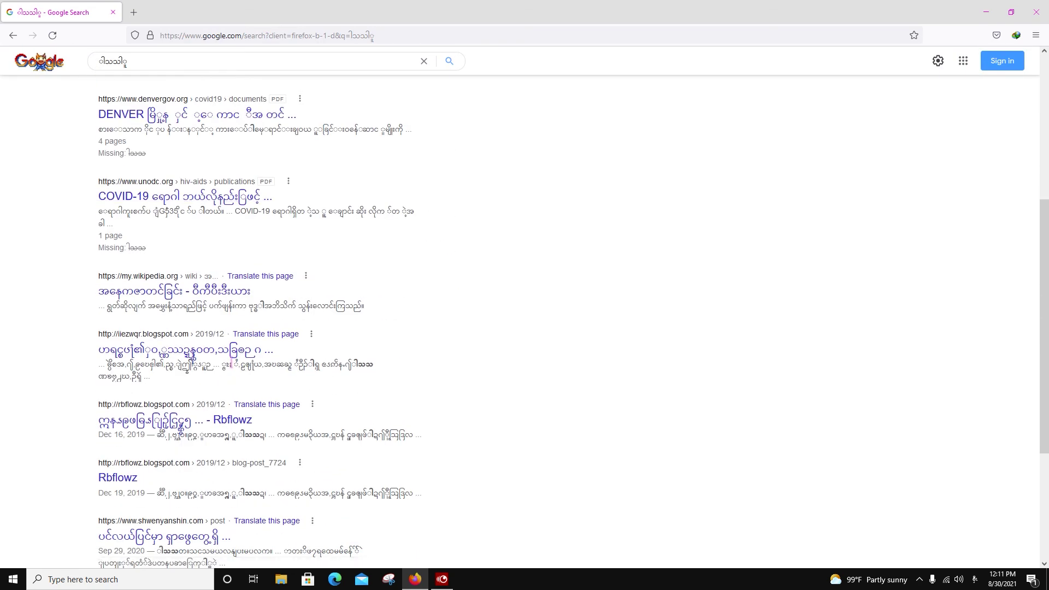
pyautogui.scroll(-2, 232, 363)
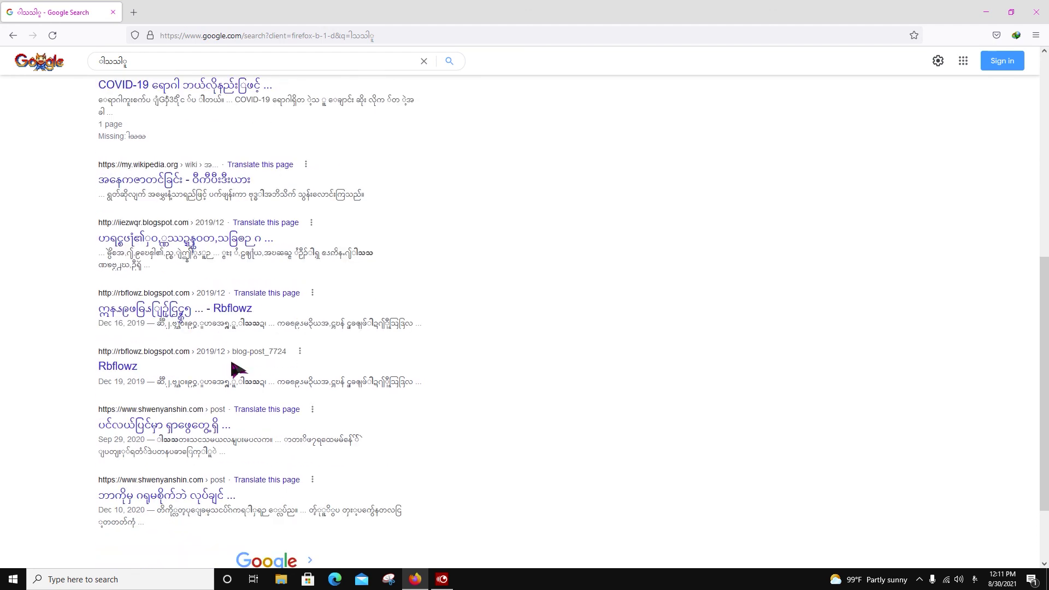
pyautogui.scroll(-2, 232, 365)
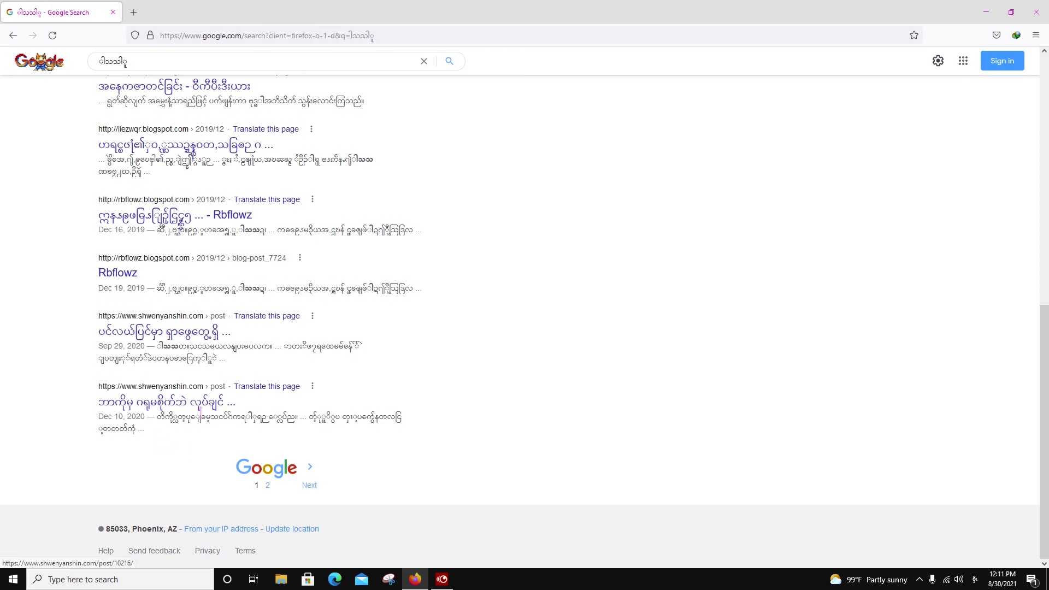
pyautogui.scroll(15, 210, 414)
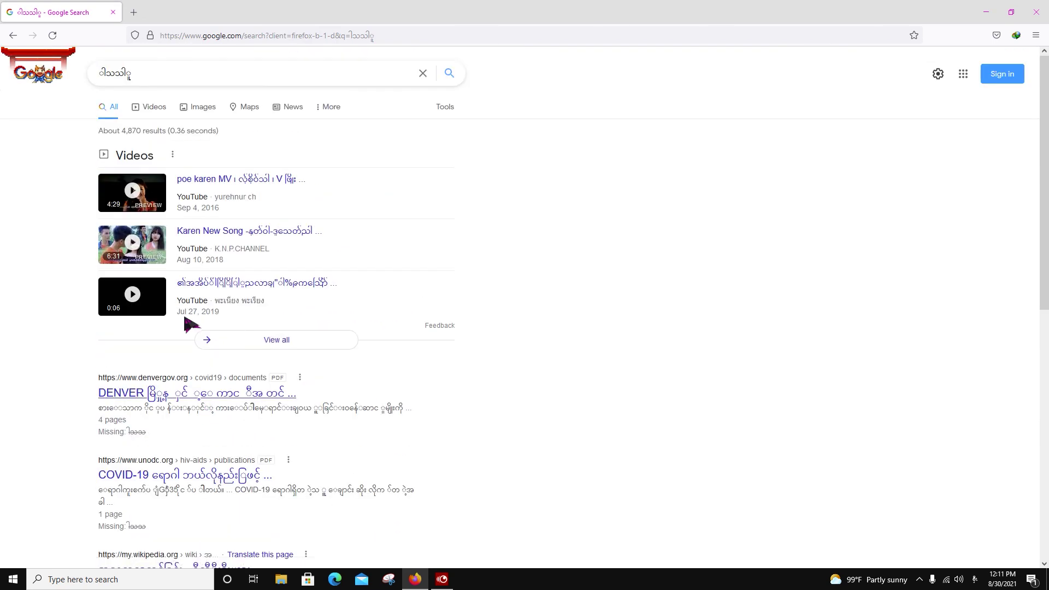
# Step: Replace the Google query with Karen text beginning with ကွ
pyautogui.doubleClick(145, 73)
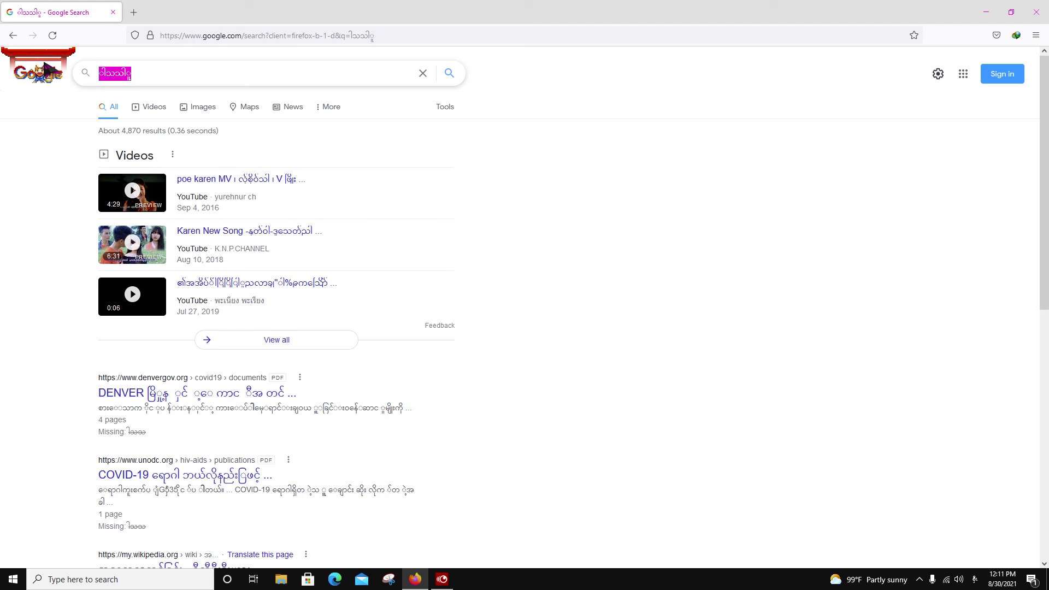
pyautogui.write('ကွဲ')
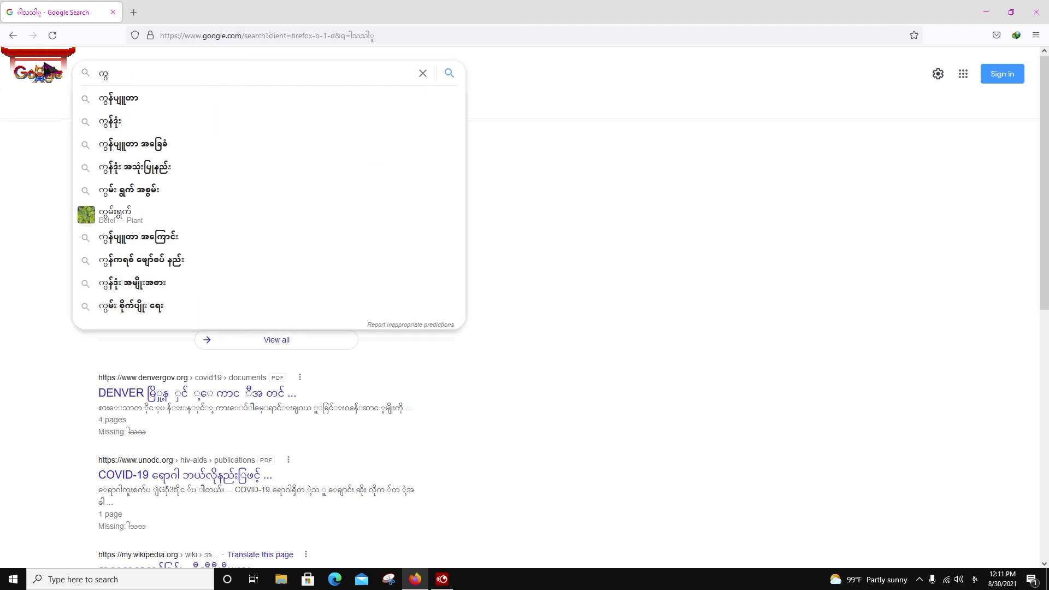